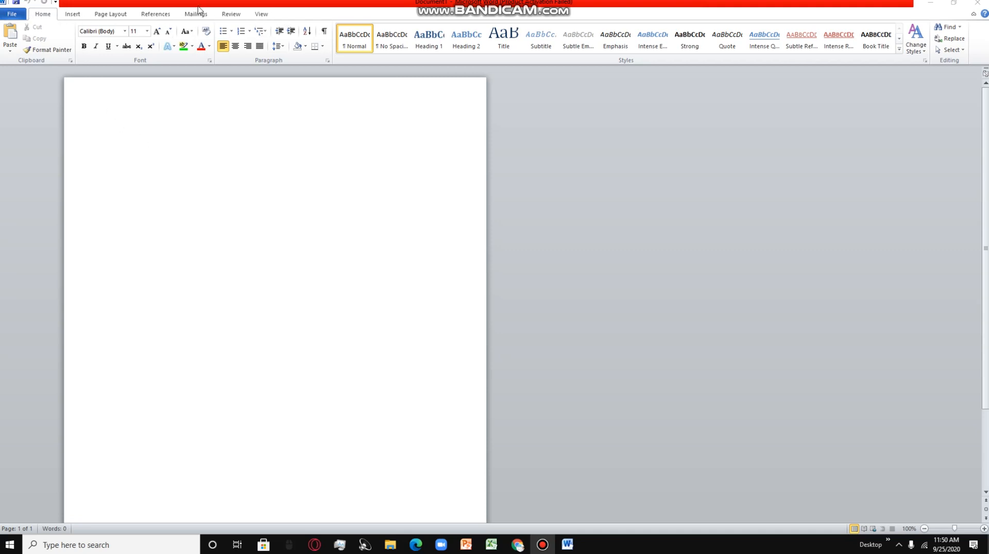
# - Insert a table with four columns and four rows into the blank document
pyautogui.click(73, 14)
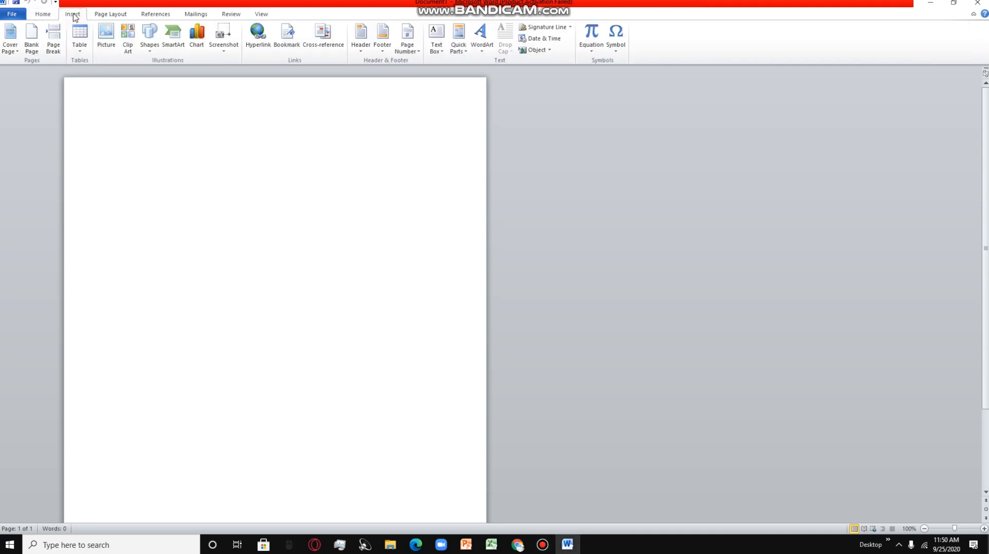
pyautogui.click(81, 54)
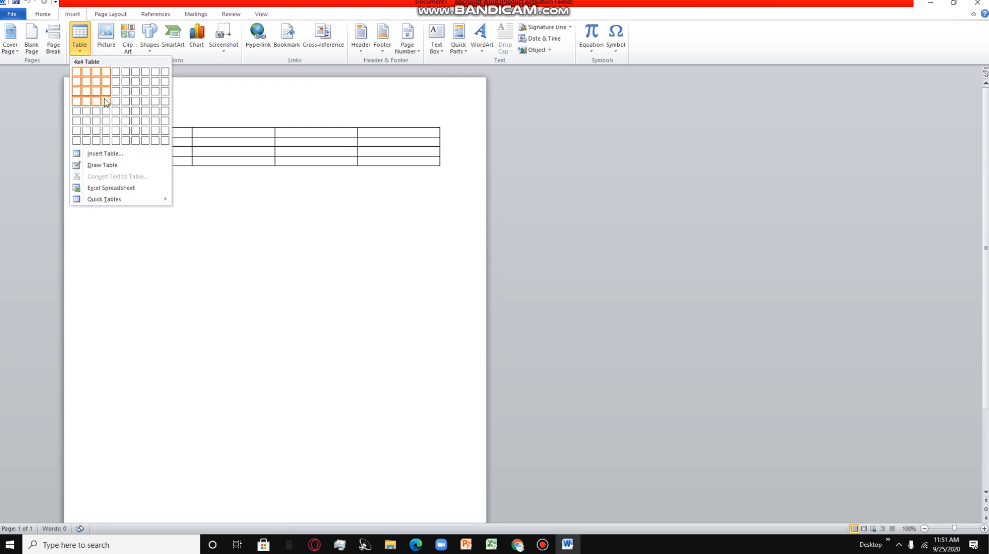
pyautogui.click(106, 101)
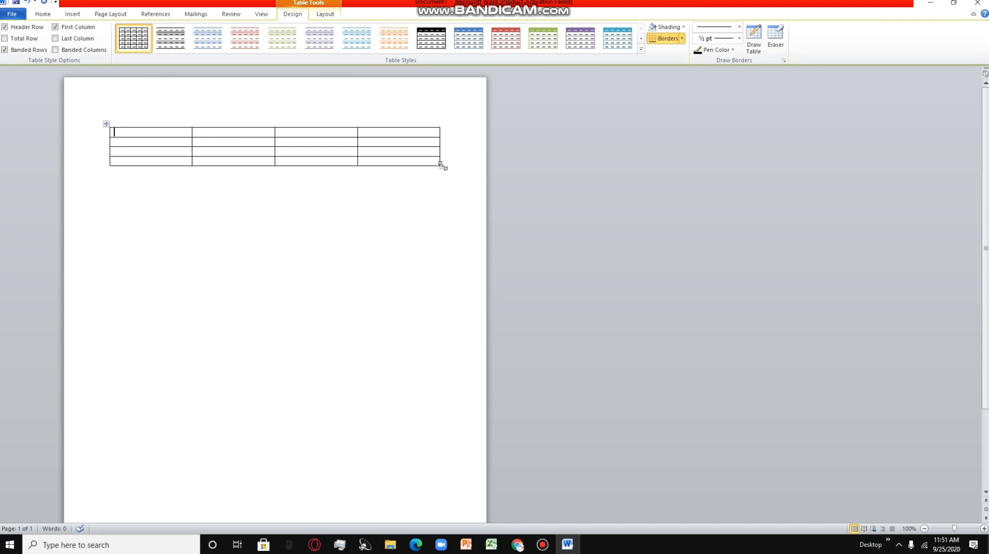
# - Stretch the table downward to make its rows taller, and reduce the height of the first row
pyautogui.moveTo(442, 167); pyautogui.dragTo(441, 281)
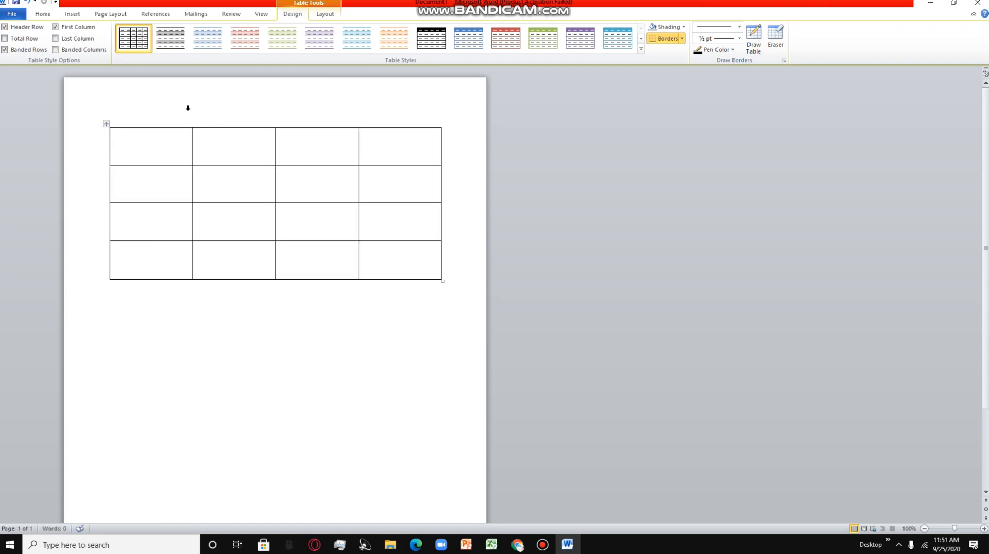
pyautogui.moveTo(182, 165); pyautogui.dragTo(185, 149)
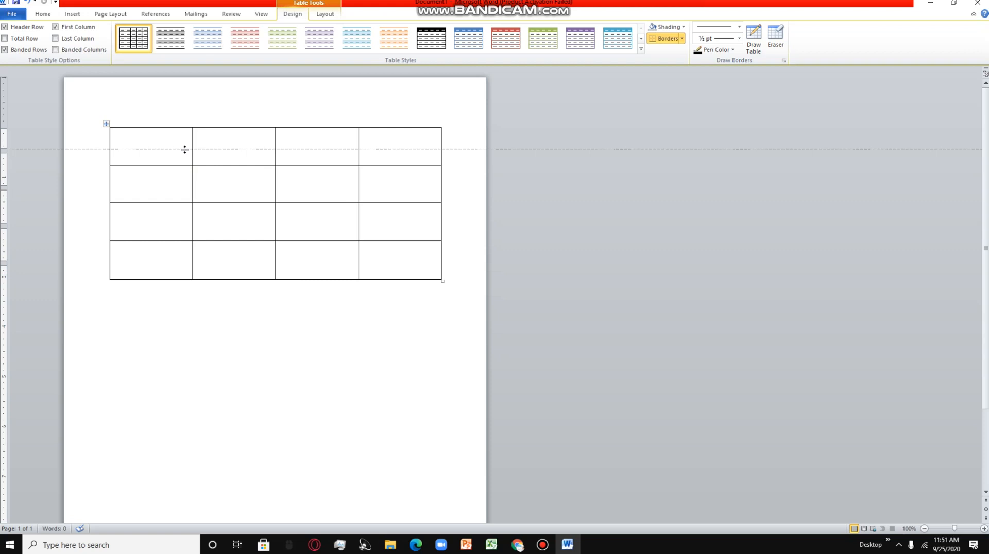
# - Shade all four cells of the table's first row medium gray
pyautogui.moveTo(185, 149); pyautogui.dragTo(380, 137)
pyautogui.click(143, 138)
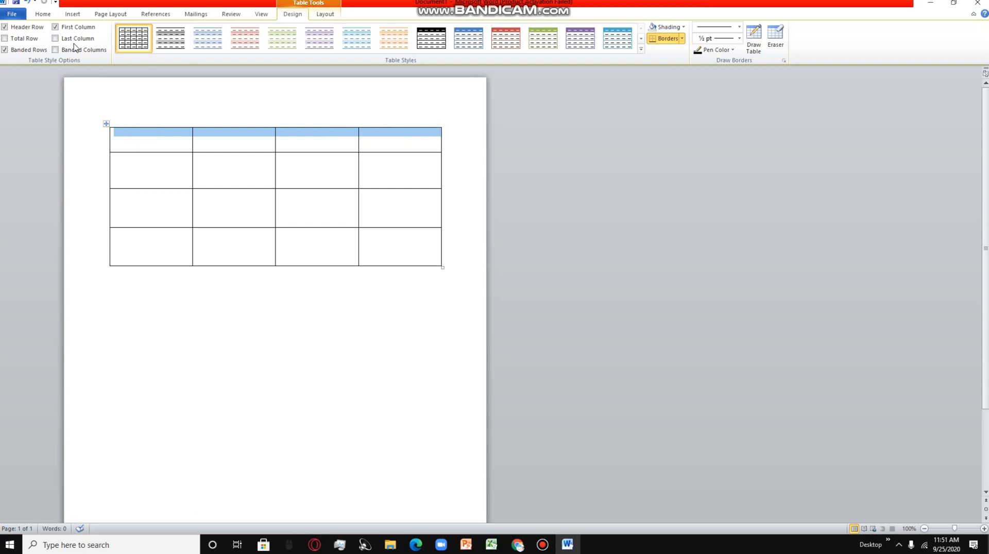
pyautogui.click(43, 14)
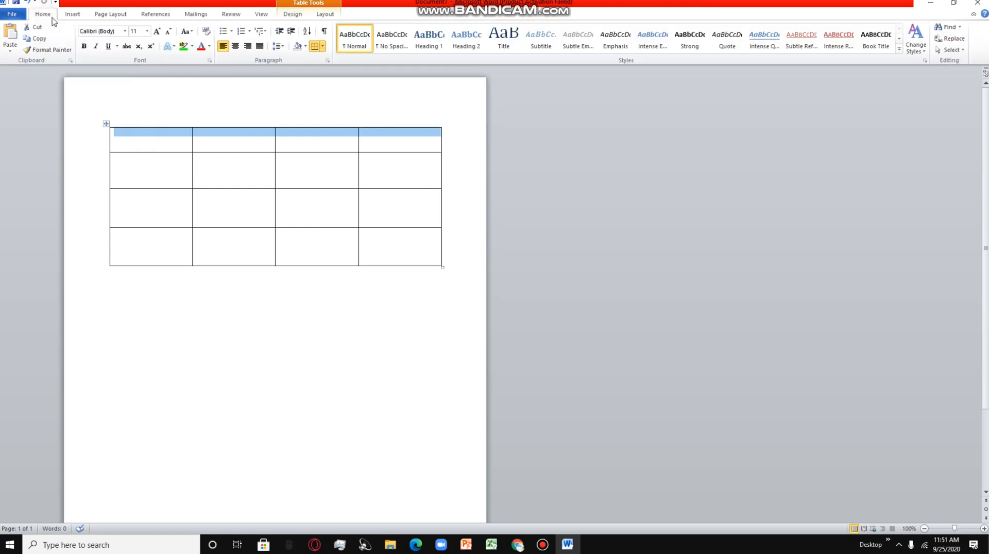
pyautogui.click(304, 47)
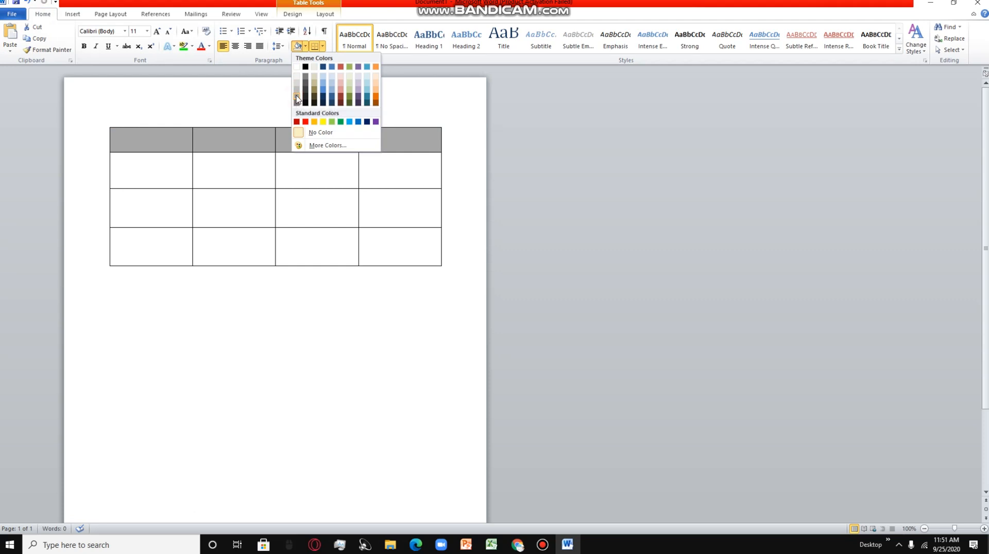
pyautogui.click(296, 93)
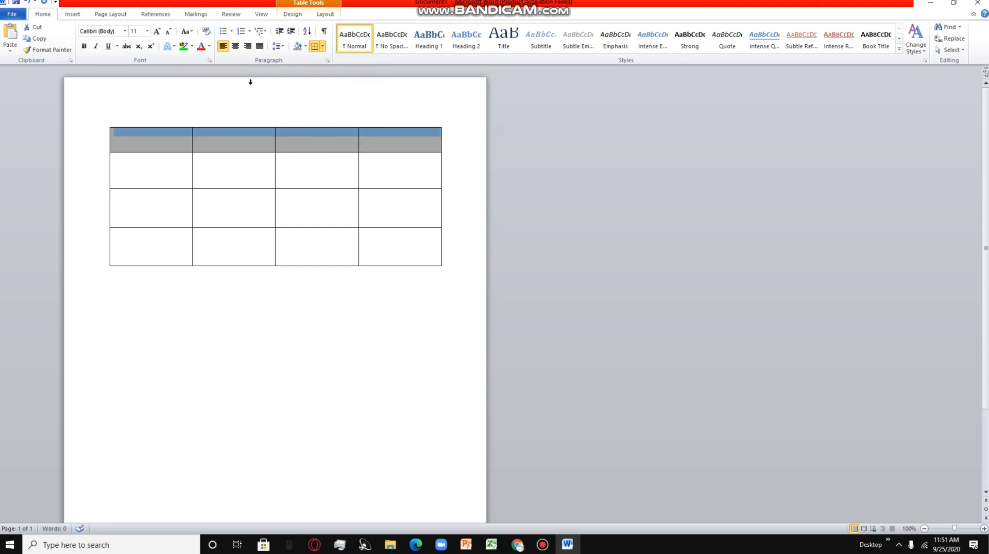
pyautogui.click(171, 138)
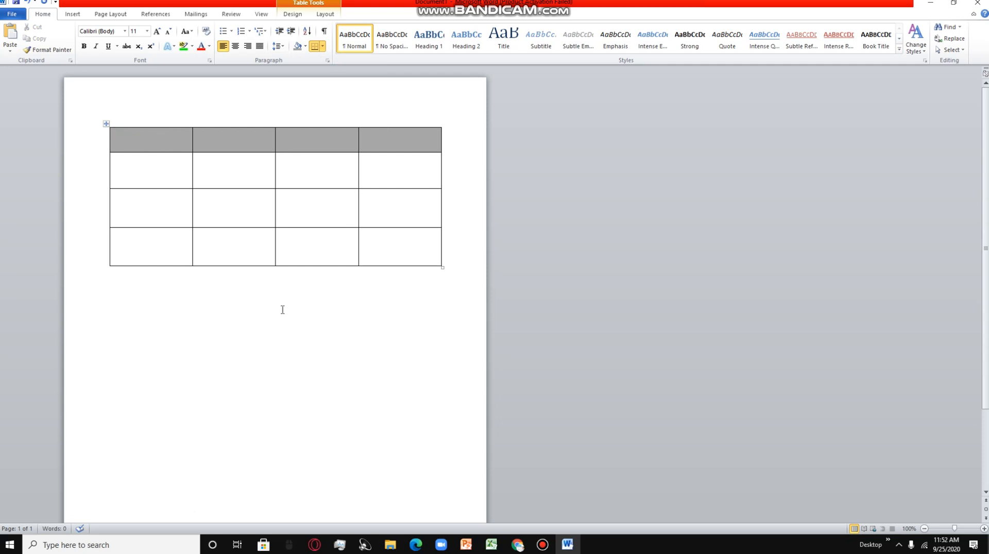
# - View the forwarded photo of the printed lesson plan in the WhatsApp Web chat, and return to Word
pyautogui.click(518, 545)
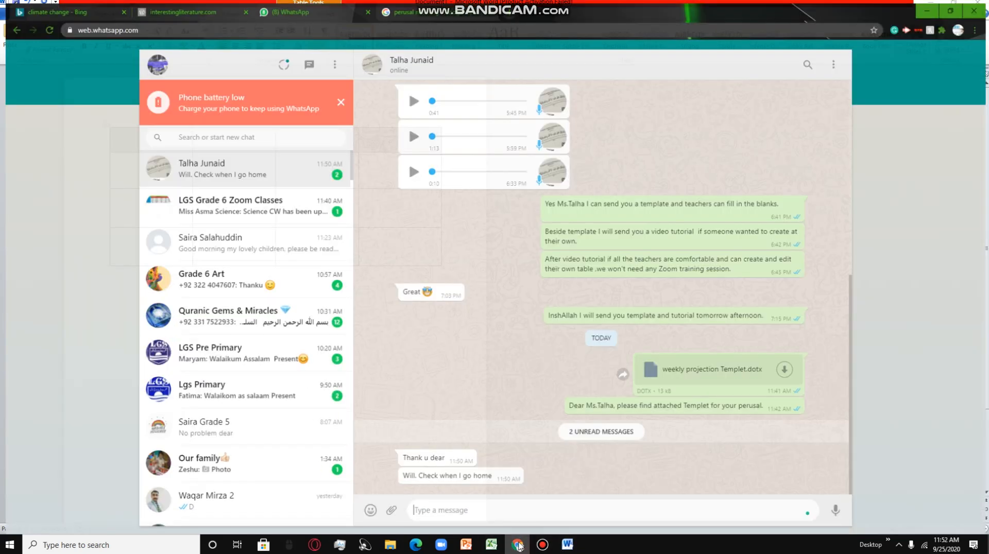
pyautogui.scroll(10, 463, 448)
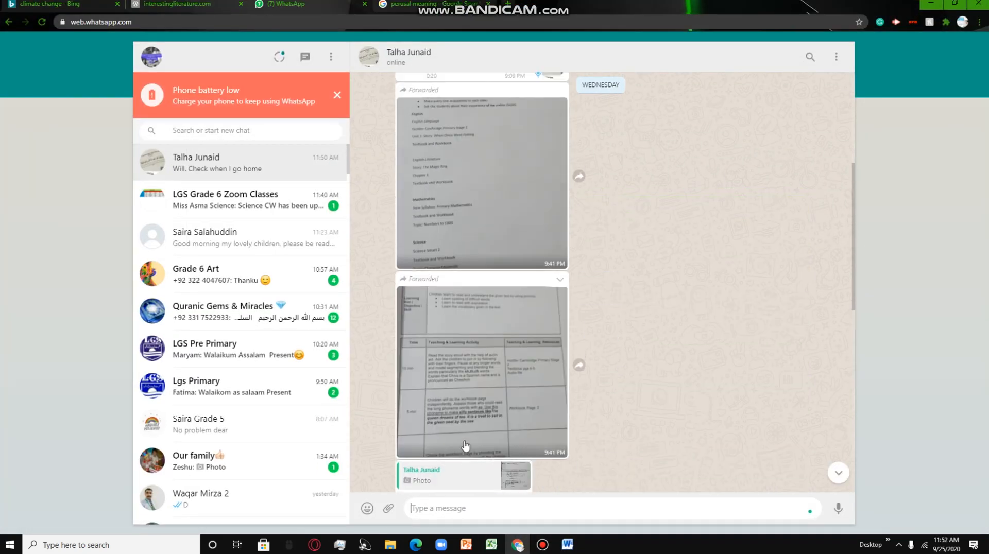
pyautogui.click(488, 401)
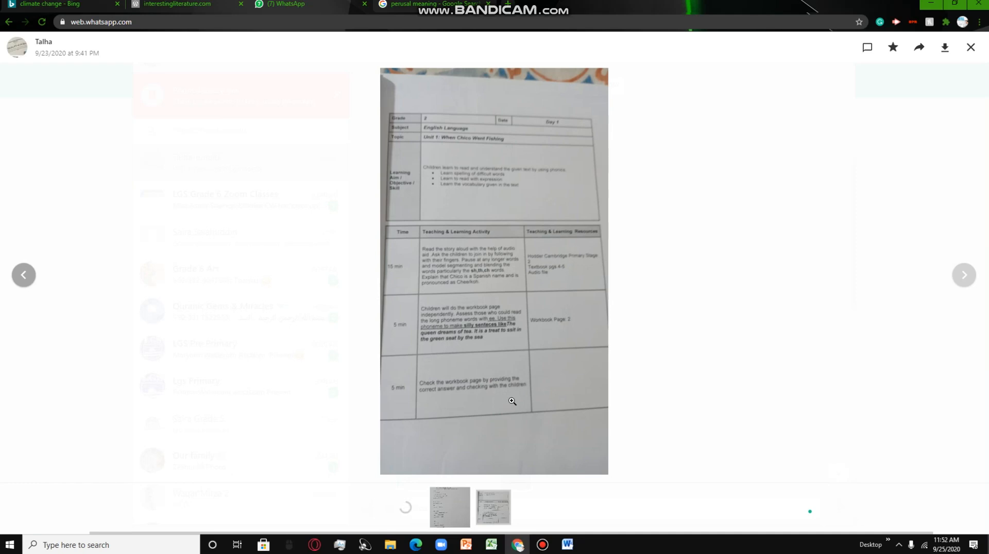
pyautogui.click(569, 545)
# - Enter the headings "Grade:", "Date:" and "Day:" in the first, third and fourth cells of the gray header row
pyautogui.click(155, 139)
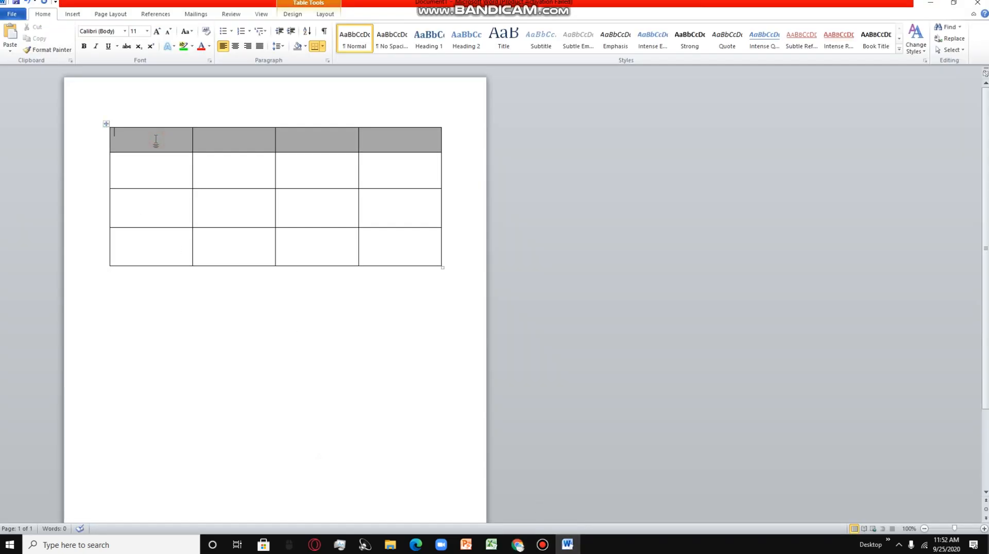
pyautogui.write('Grade:')
pyautogui.click(291, 137)
pyautogui.write('Date:')
pyautogui.click(371, 137)
pyautogui.write('Day:')
# - Shade the three first-column cells below the header row with the same gray
pyautogui.moveTo(124, 165); pyautogui.dragTo(139, 258)
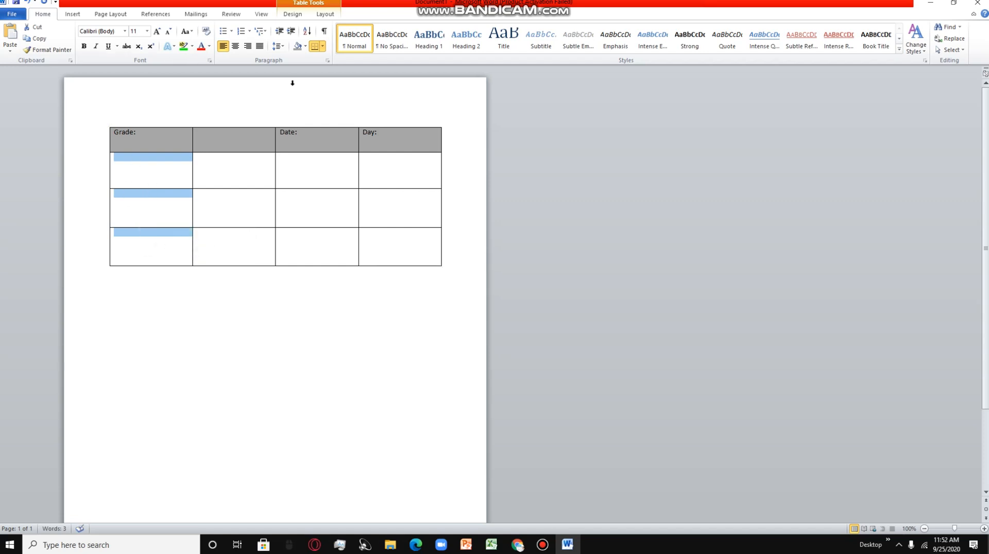
pyautogui.click(297, 47)
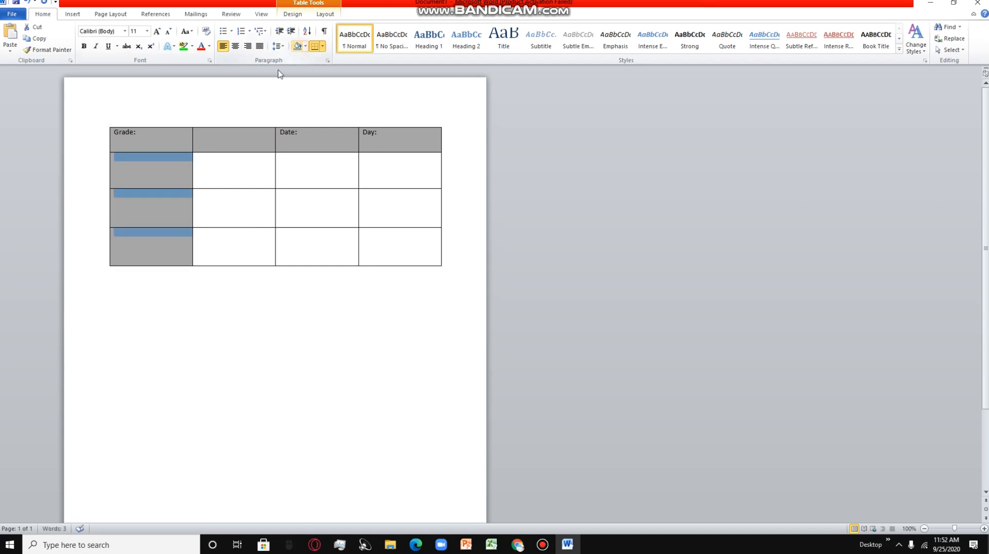
pyautogui.click(166, 174)
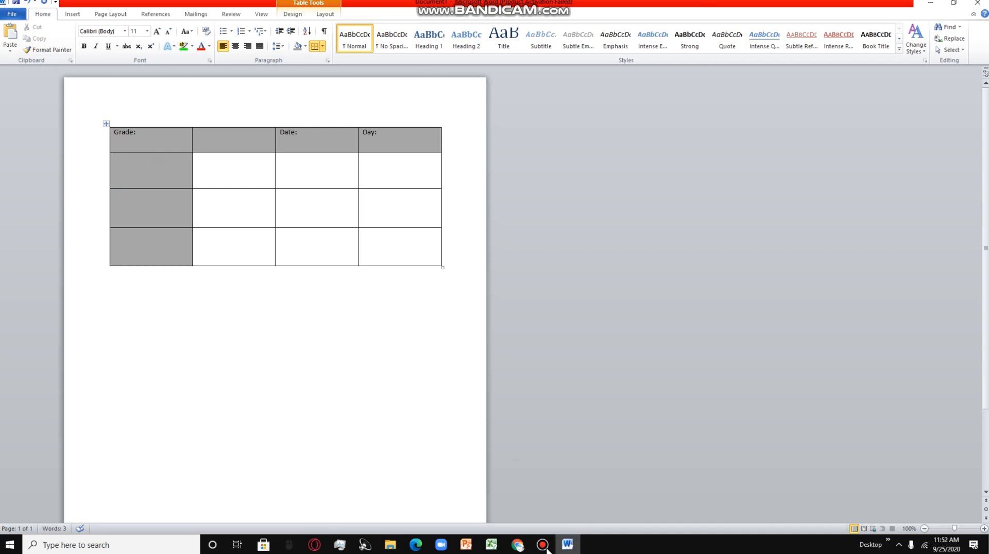
# - Check the lesson plan photo in the browser, and label the first-column cells below "Grade:" in Word as "Subject:", "Topic:" and "Learning Outcomes"
pyautogui.click(521, 549)
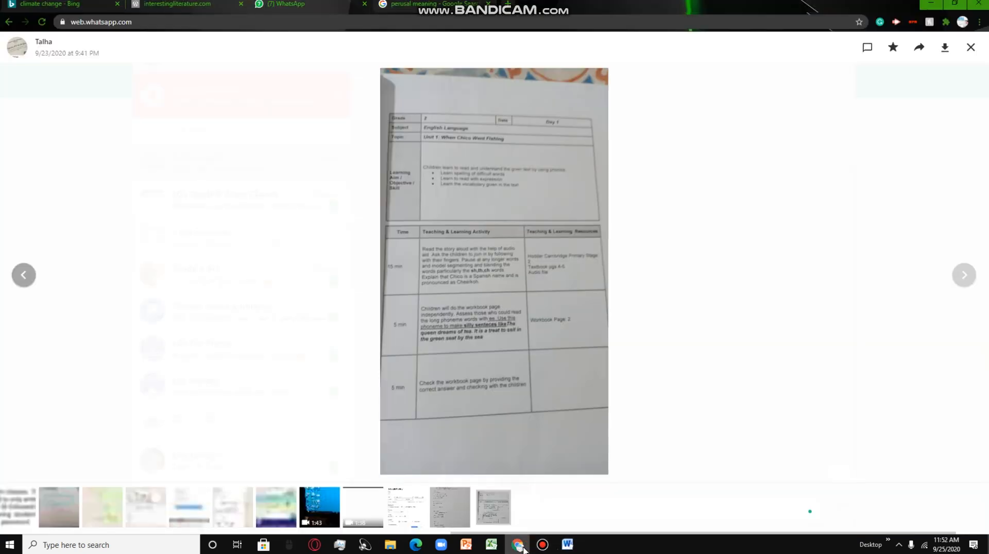
pyautogui.click(567, 546)
pyautogui.click(150, 165)
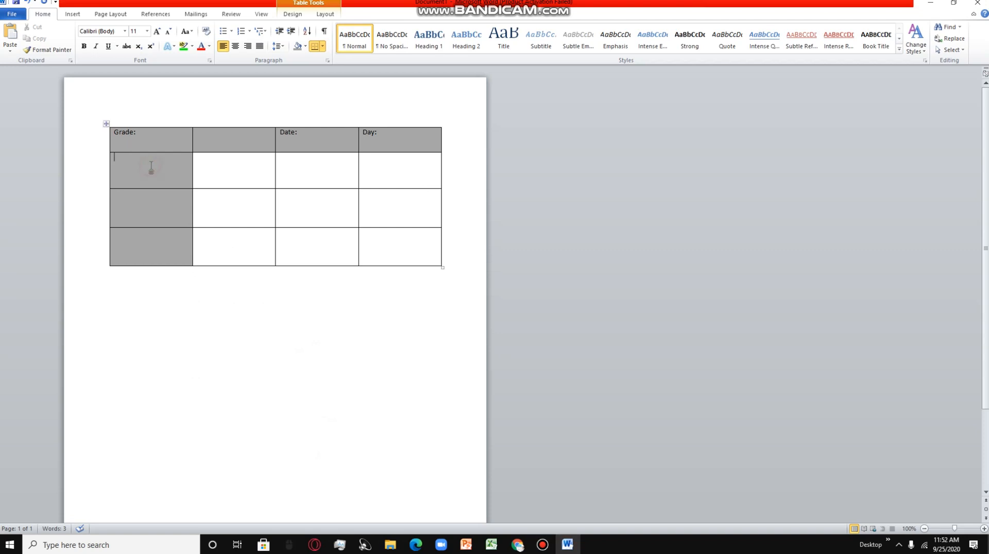
pyautogui.write('Subject:')
pyautogui.click(165, 214)
pyautogui.write('Topic:')
pyautogui.click(181, 243)
pyautogui.write('Learning Outcomes')
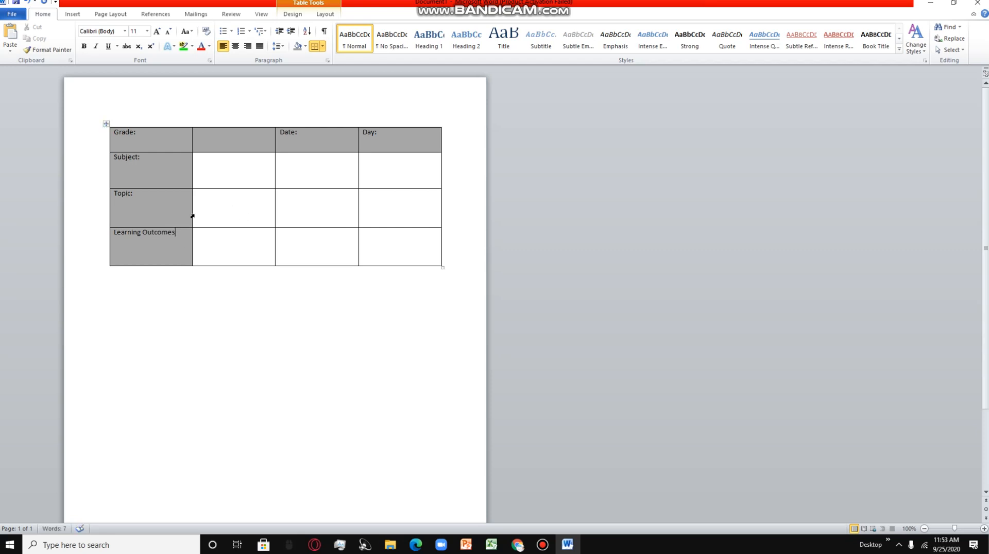
# - Increase the font size of the header row's text to 20
pyautogui.moveTo(114, 132); pyautogui.dragTo(390, 137)
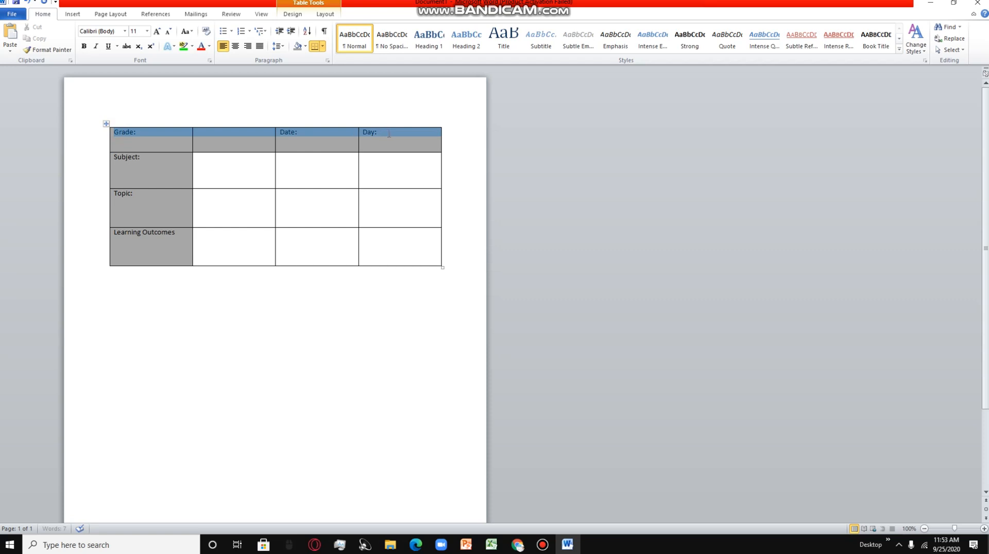
pyautogui.click(157, 33)
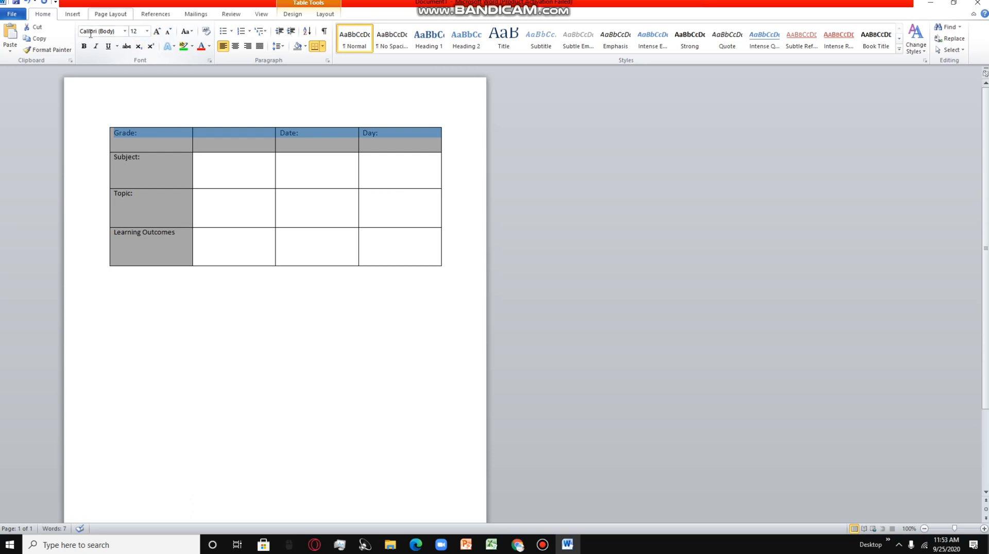
pyautogui.click(156, 32)
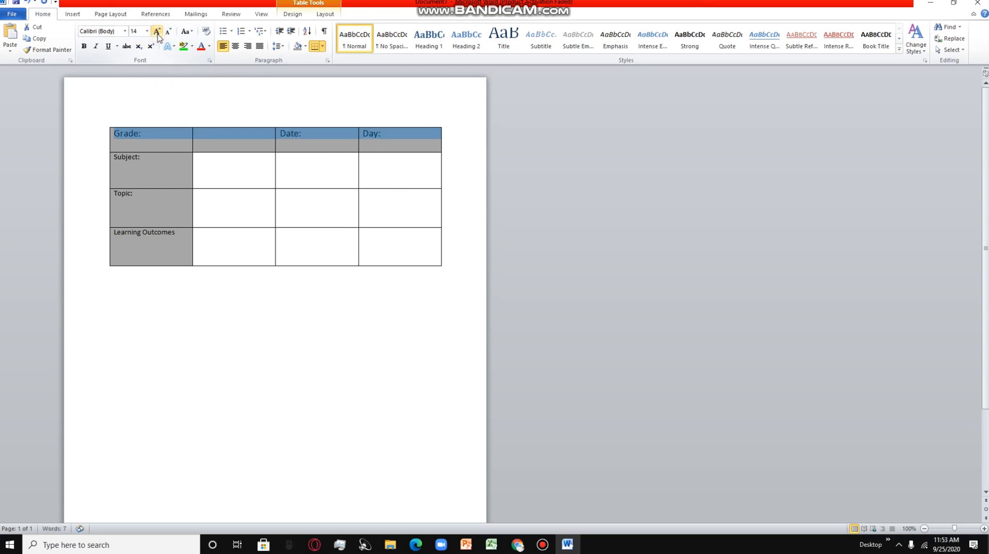
pyautogui.click(156, 32)
pyautogui.click(157, 32)
pyautogui.click(156, 32)
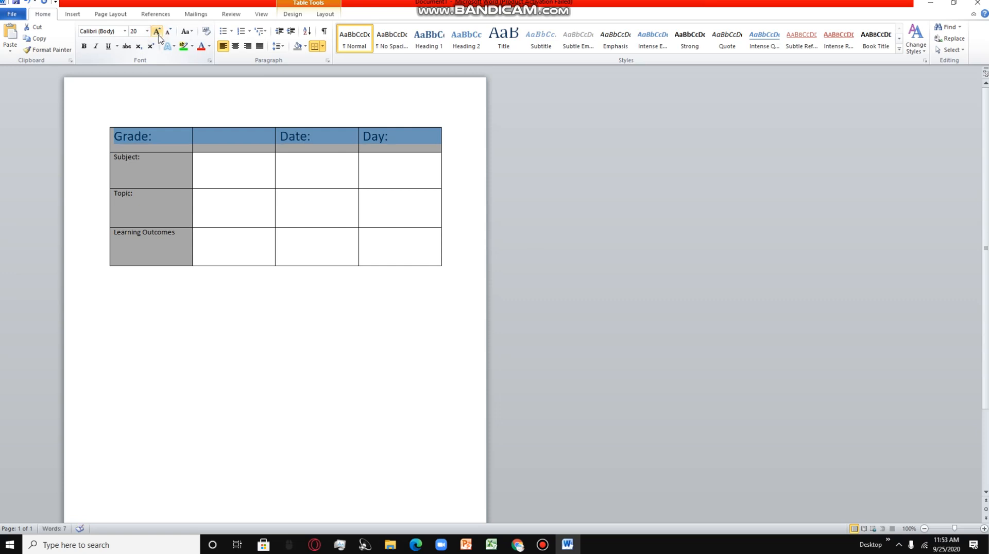
pyautogui.click(146, 172)
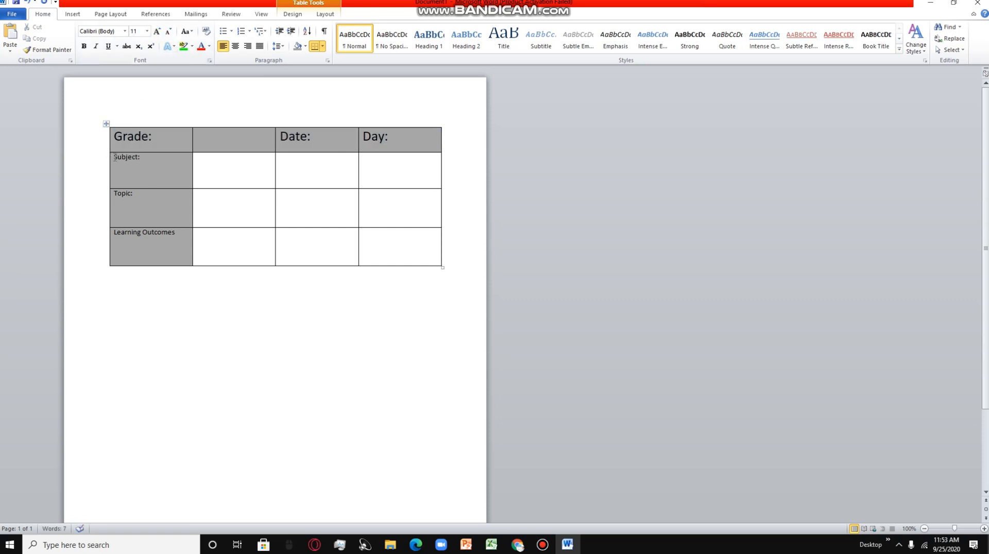
# - Increase the font size of the Subject, Topic and Learning Outcomes labels to 18
pyautogui.moveTo(111, 157); pyautogui.dragTo(178, 240)
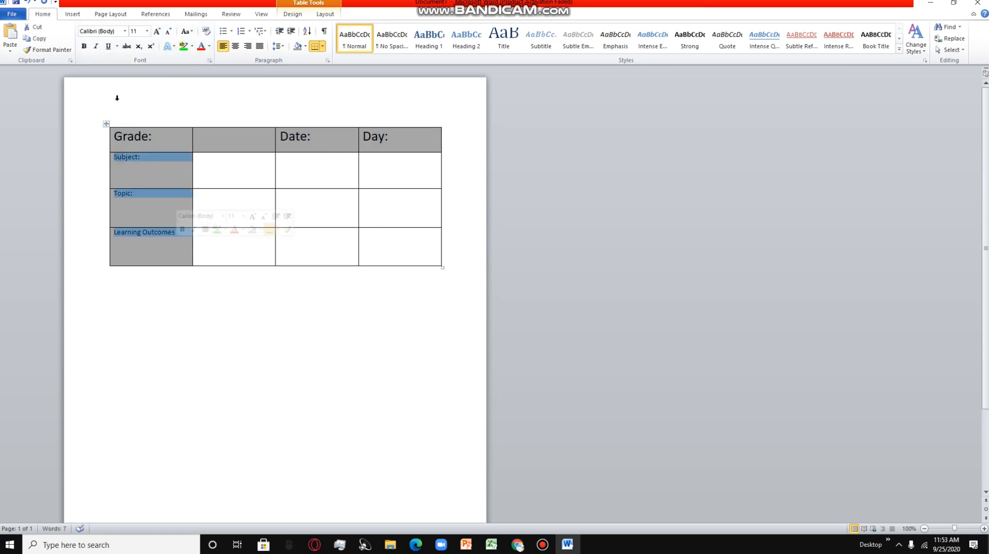
pyautogui.click(156, 33)
pyautogui.click(157, 33)
pyautogui.click(157, 33)
pyautogui.click(157, 32)
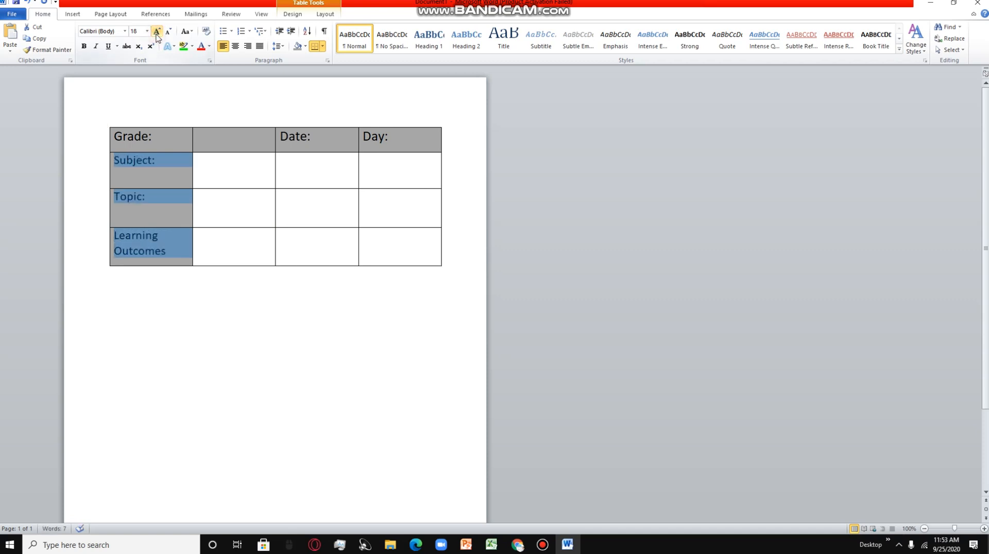
pyautogui.click(213, 176)
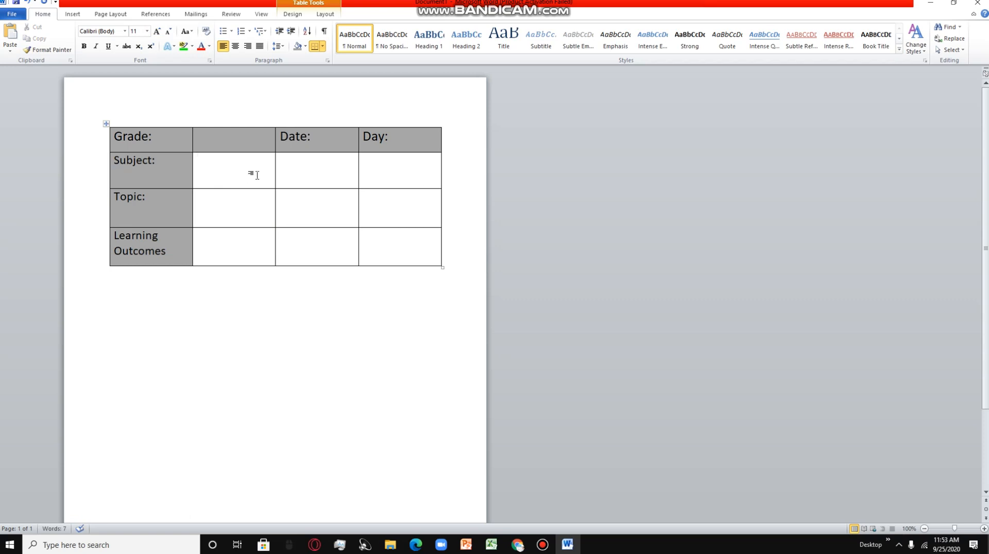
# - Merge the three empty cells beside "Subject:" into one cell
pyautogui.moveTo(260, 168); pyautogui.dragTo(383, 175)
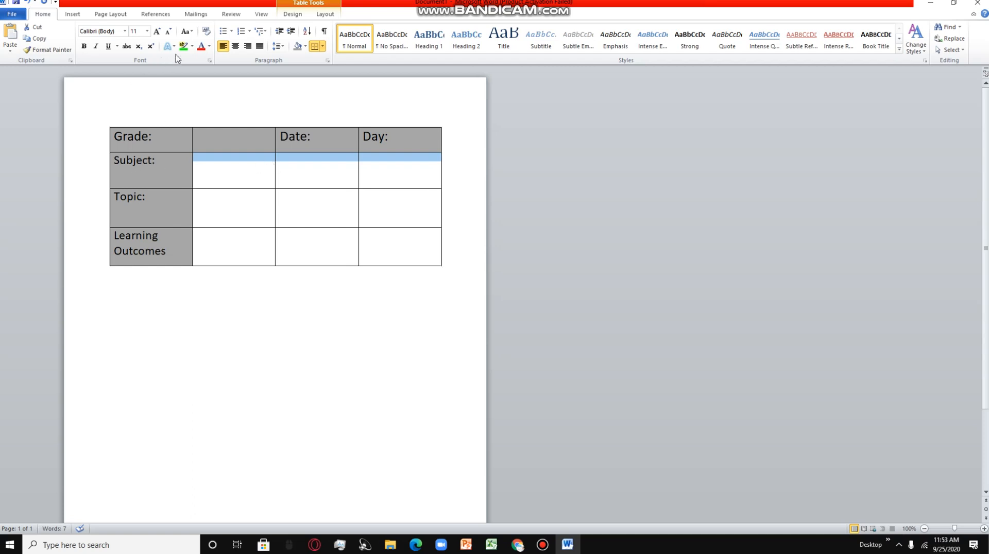
pyautogui.click(230, 184)
pyautogui.click(212, 163)
pyautogui.moveTo(247, 163); pyautogui.dragTo(400, 159)
pyautogui.rightClick(263, 162)
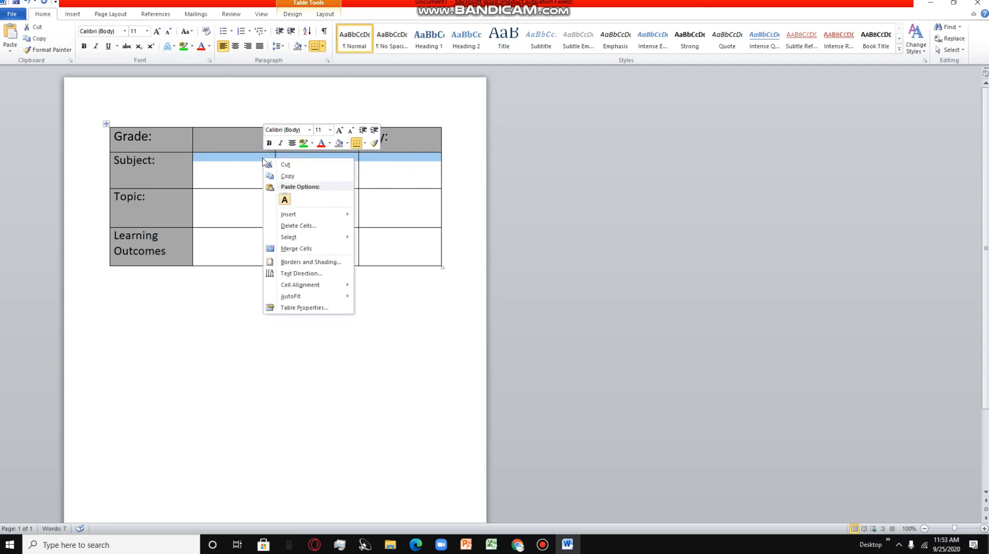
pyautogui.click(291, 248)
# - Merge the three empty cells in the Topic row into one, and do the same in the Learning Outcomes row
pyautogui.moveTo(237, 206); pyautogui.dragTo(384, 205)
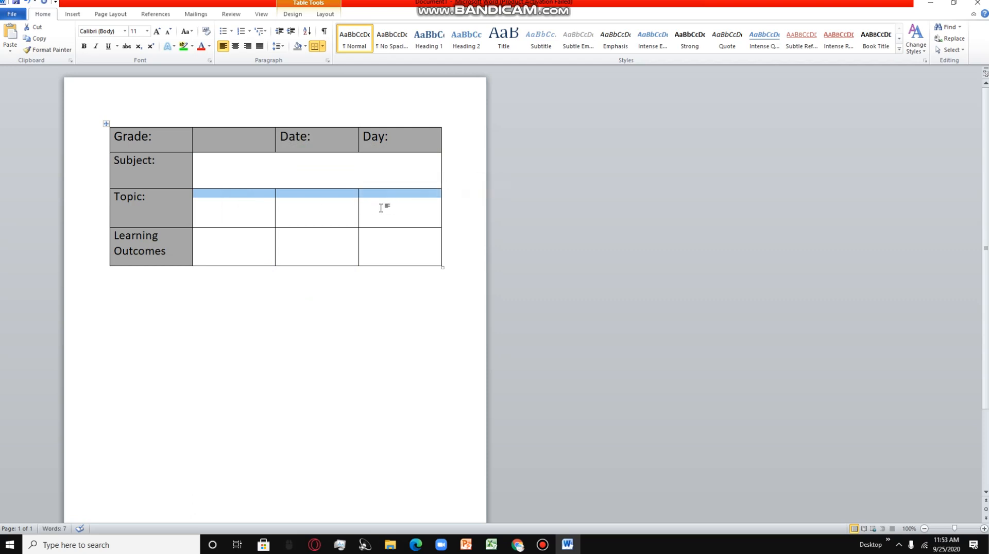
pyautogui.rightClick(259, 196)
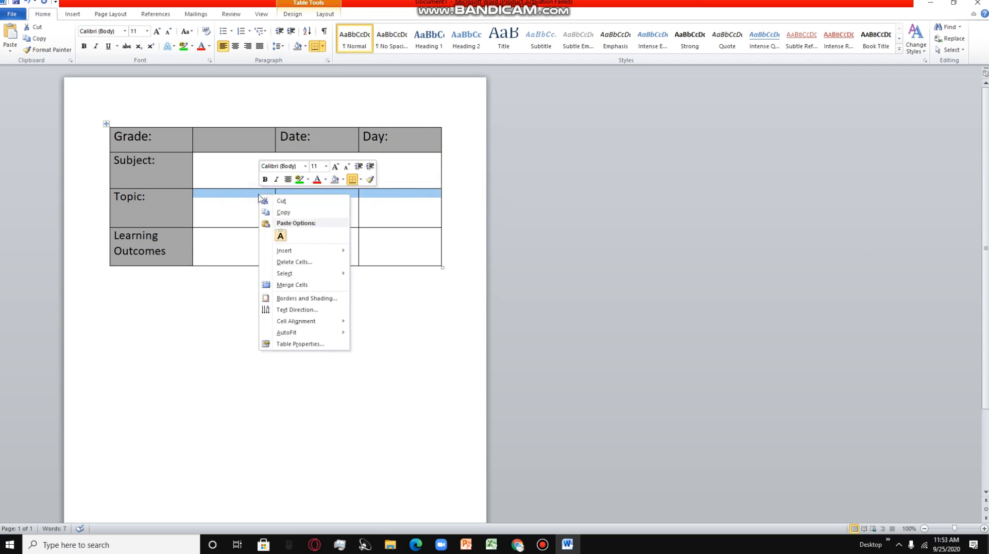
pyautogui.click(295, 285)
pyautogui.moveTo(231, 249); pyautogui.dragTo(400, 252)
pyautogui.rightClick(262, 236)
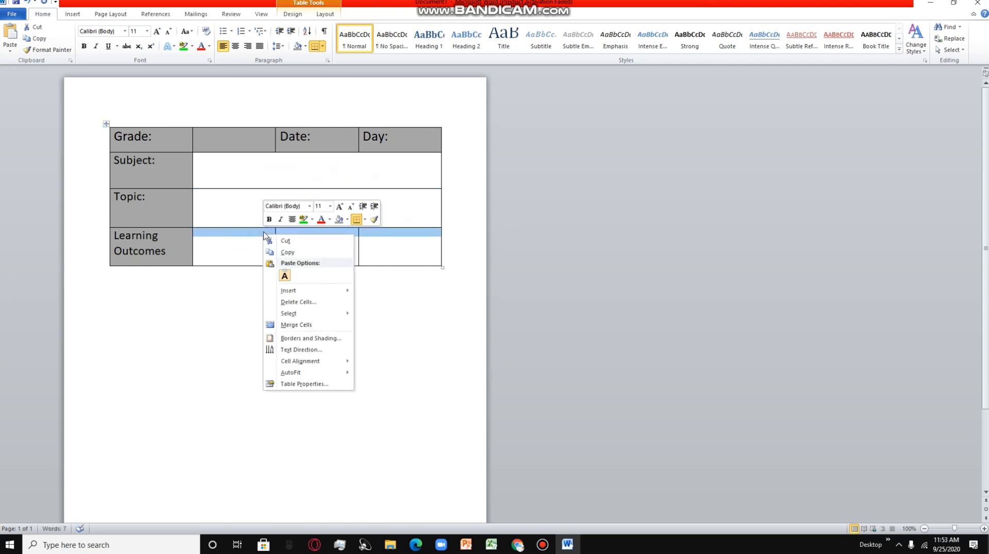
pyautogui.click(293, 326)
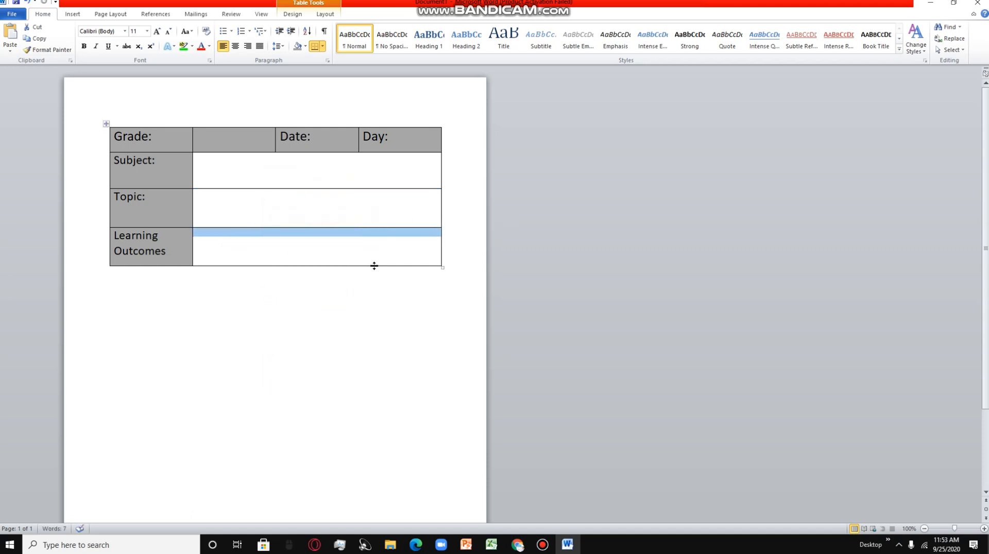
pyautogui.click(382, 295)
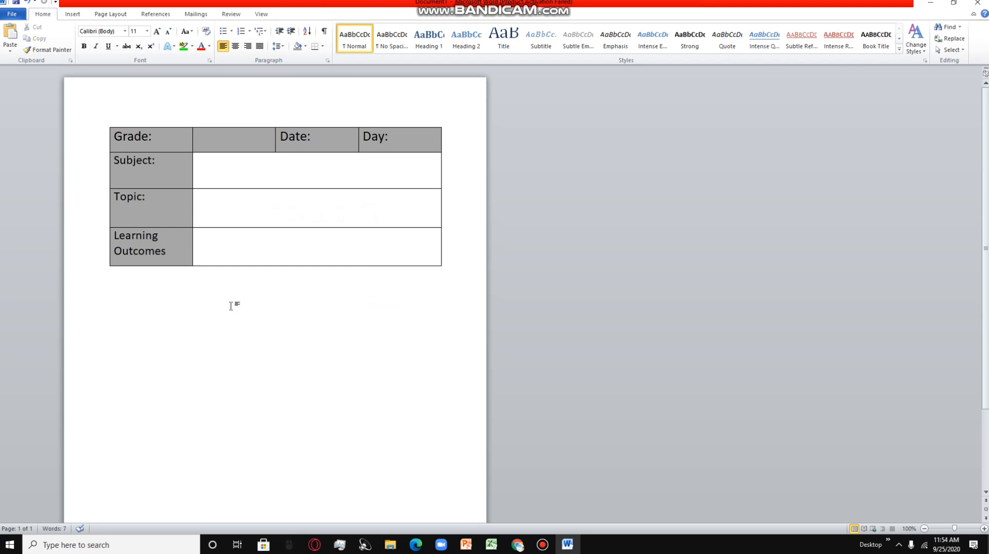
# - Check the photographed lesson plan in the browser, return to Word, and insert a 4x4 table below the first table
pyautogui.press('Return')
pyautogui.click(513, 545)
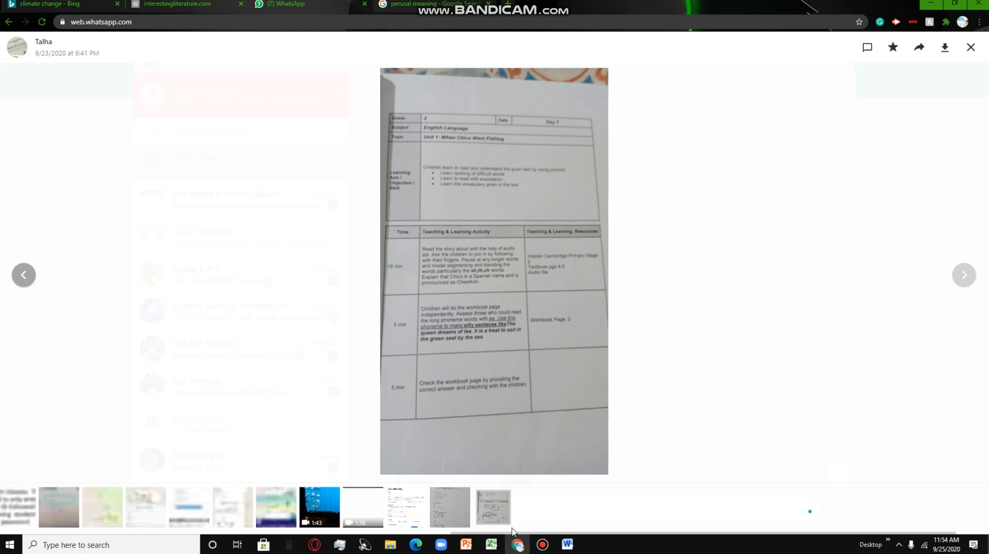
pyautogui.click(568, 548)
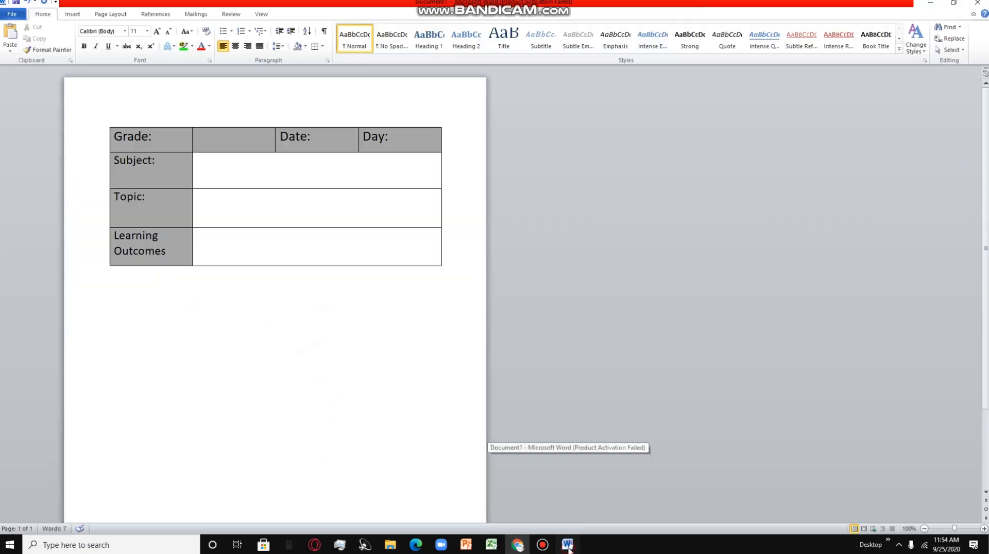
pyautogui.click(73, 16)
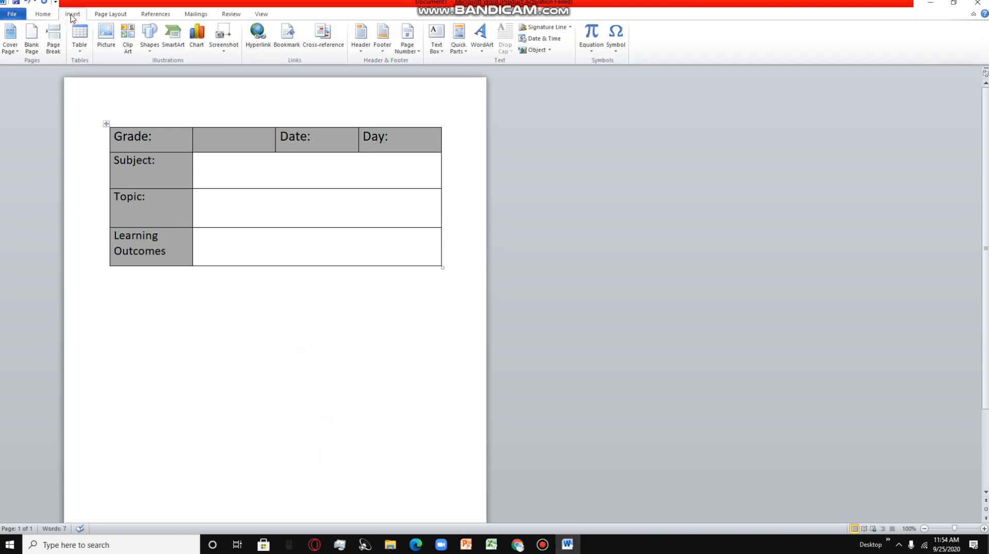
pyautogui.click(79, 37)
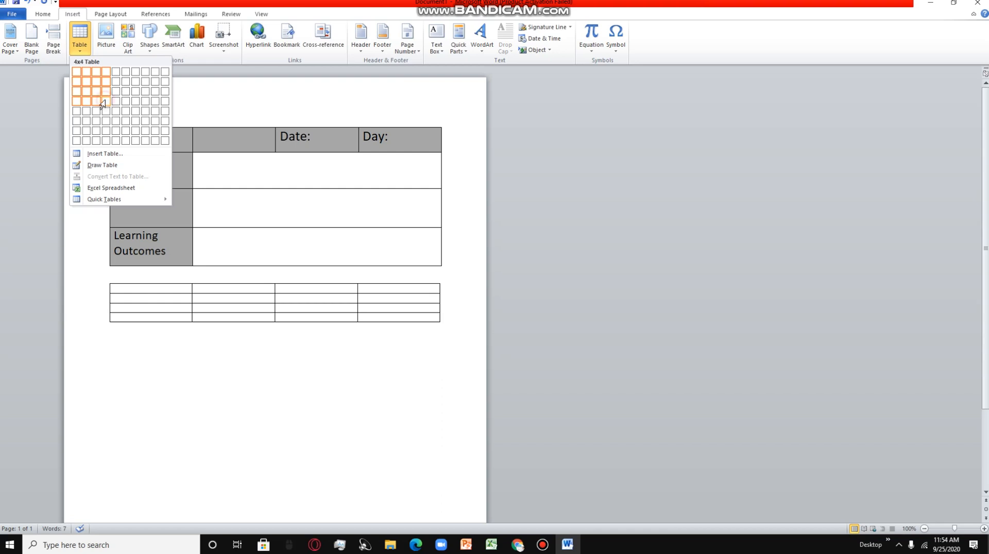
pyautogui.click(106, 103)
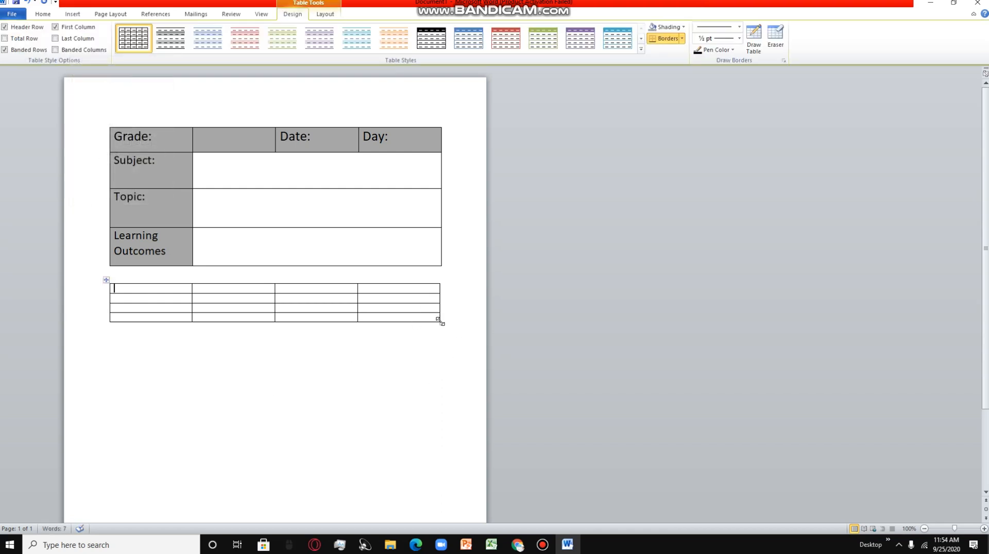
# - Stretch the new table down the page to make its rows taller and shade its first row grey
pyautogui.moveTo(441, 323); pyautogui.dragTo(442, 508)
pyautogui.moveTo(180, 341); pyautogui.dragTo(384, 302)
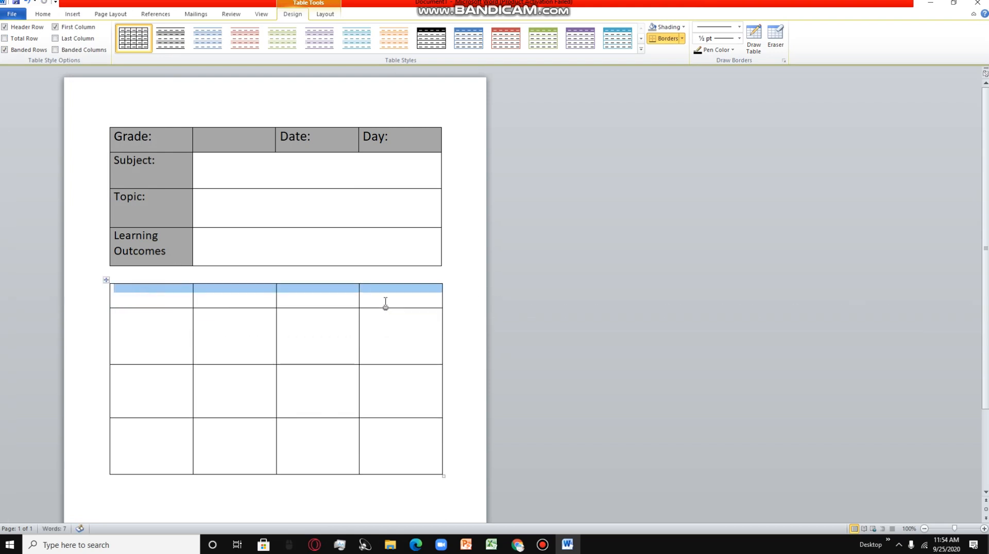
pyautogui.click(43, 14)
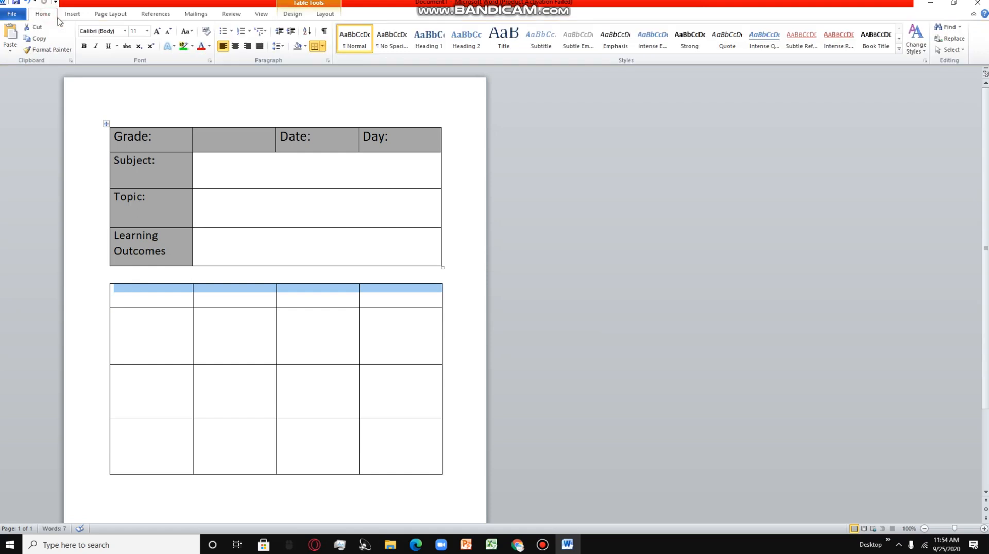
pyautogui.click(297, 47)
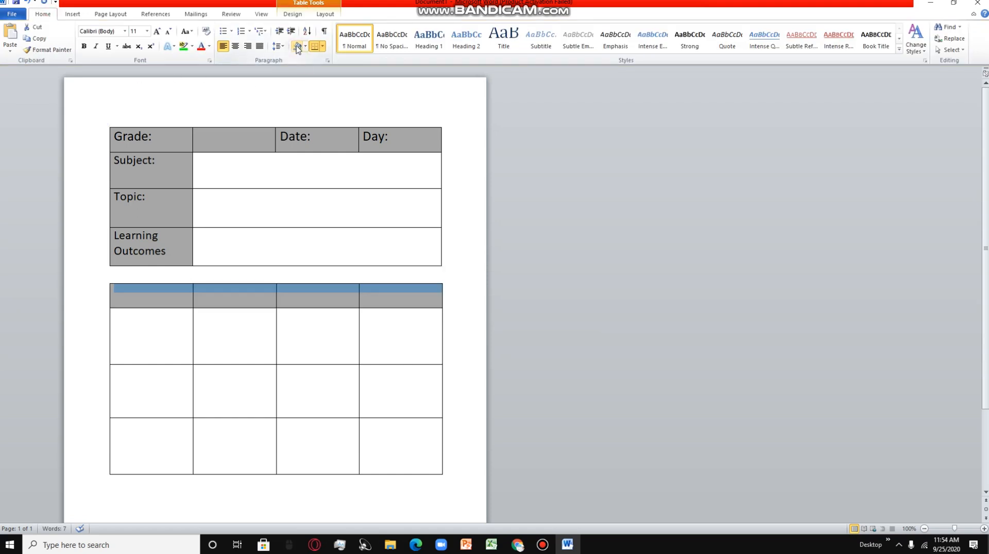
# - Compare with the photographed plan, delete the lower table's fourth column, and enlarge the table to match the upper table's width
pyautogui.click(518, 544)
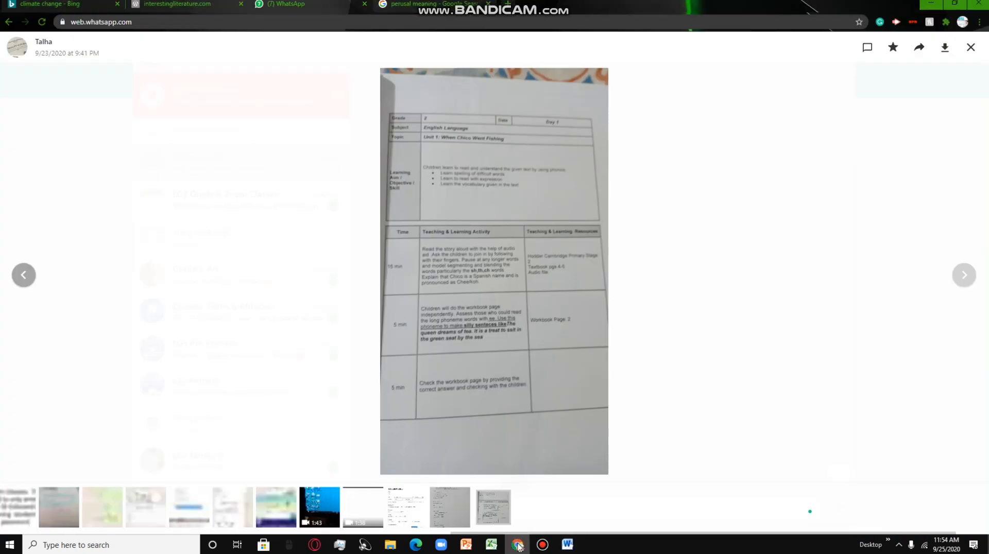
pyautogui.click(567, 544)
pyautogui.click(432, 338)
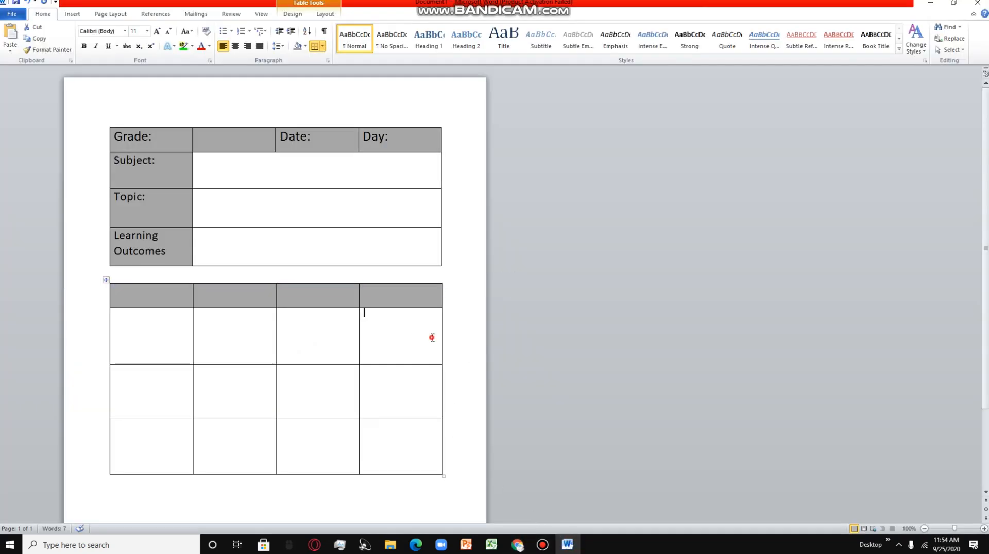
pyautogui.moveTo(375, 292); pyautogui.dragTo(409, 447)
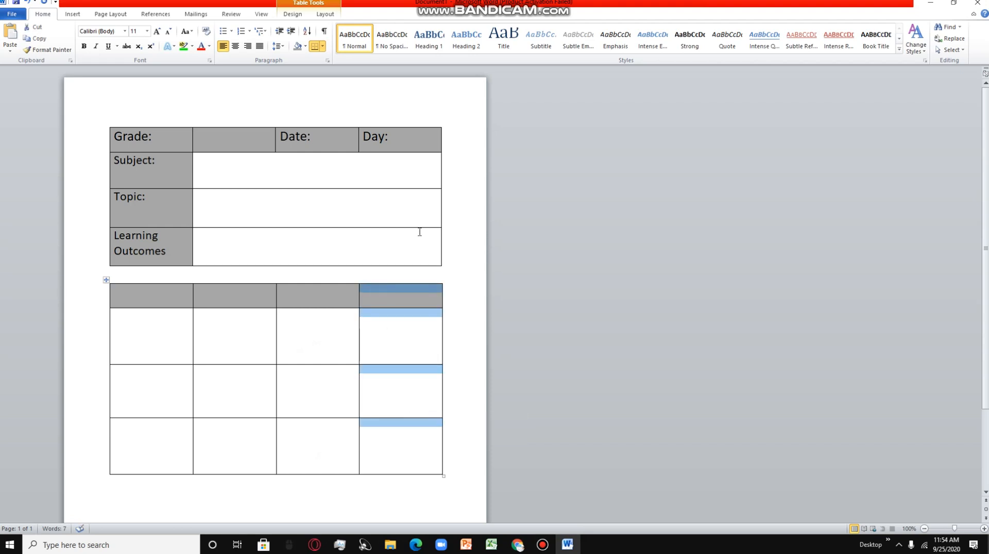
pyautogui.rightClick(392, 293)
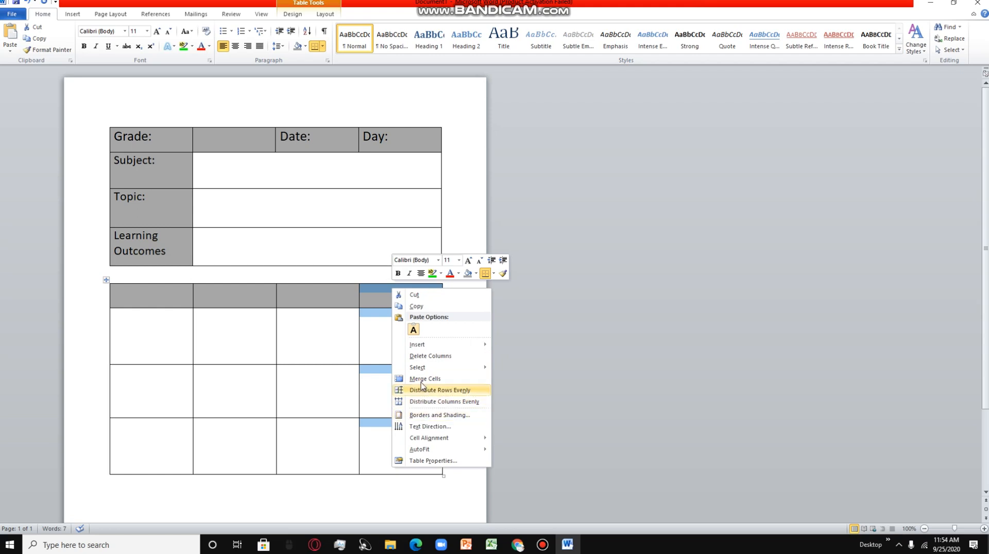
pyautogui.click(423, 356)
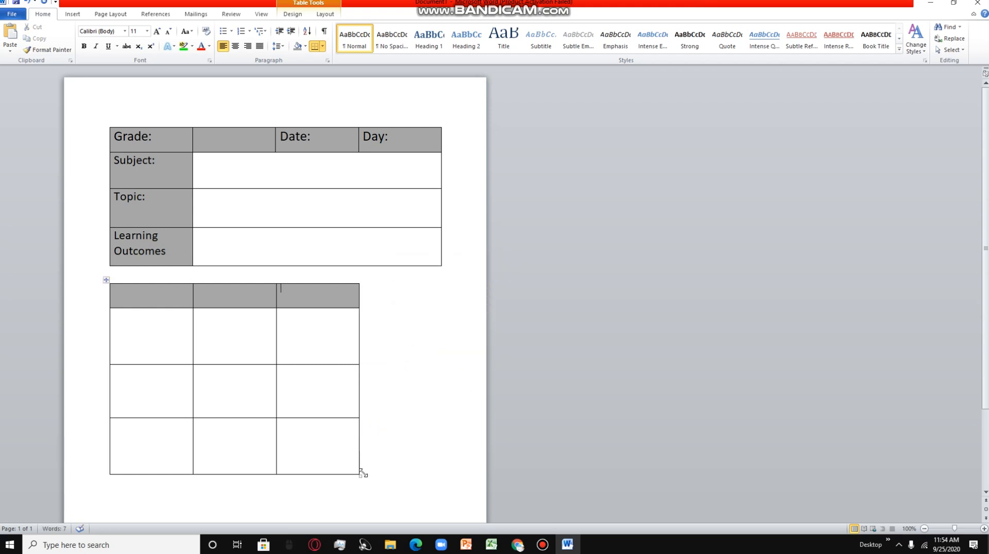
pyautogui.moveTo(360, 475); pyautogui.dragTo(443, 522)
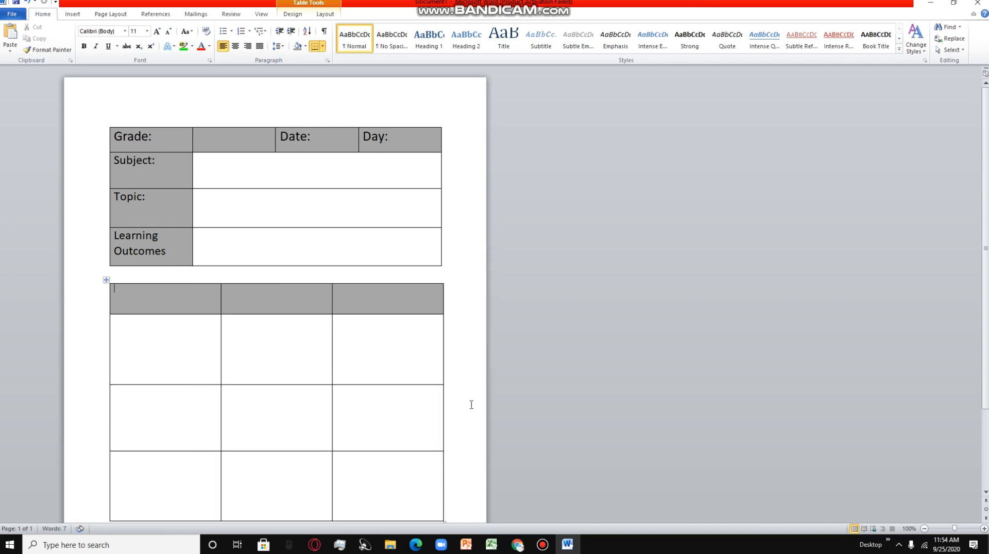
pyautogui.scroll(-2, 470, 387)
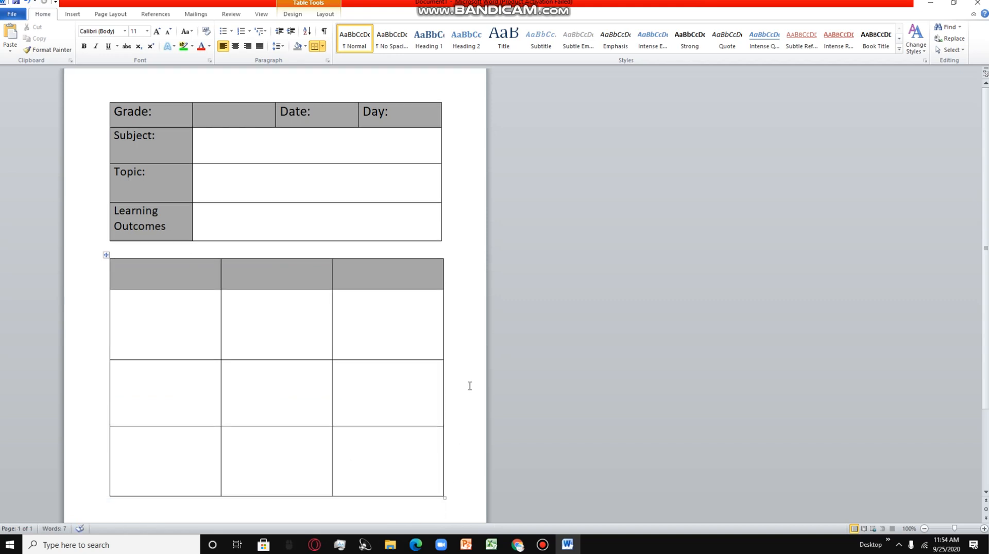
# - Following the photographed plan, enter the headings "Time" and "Teaching and Learning" in the lower table's first two header cells
pyautogui.click(518, 545)
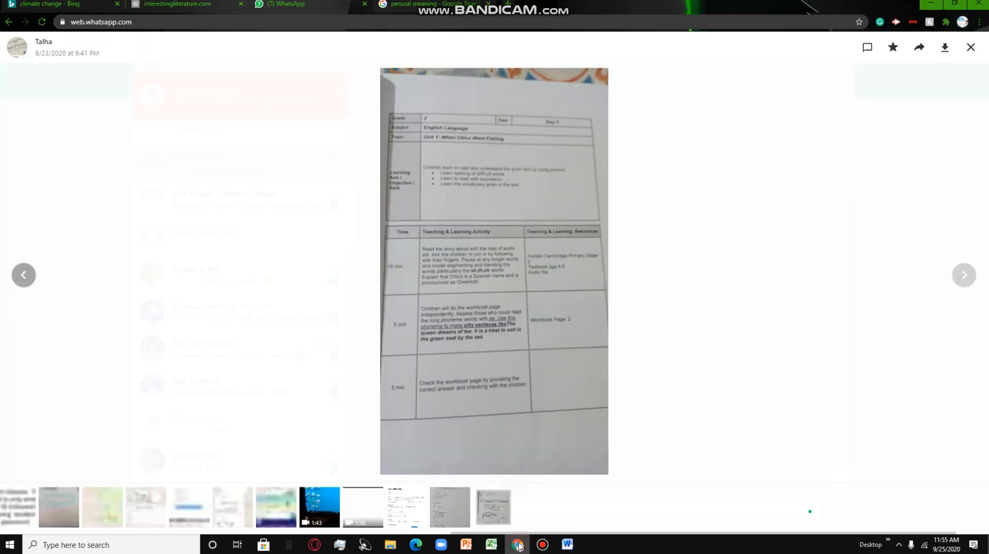
pyautogui.click(568, 545)
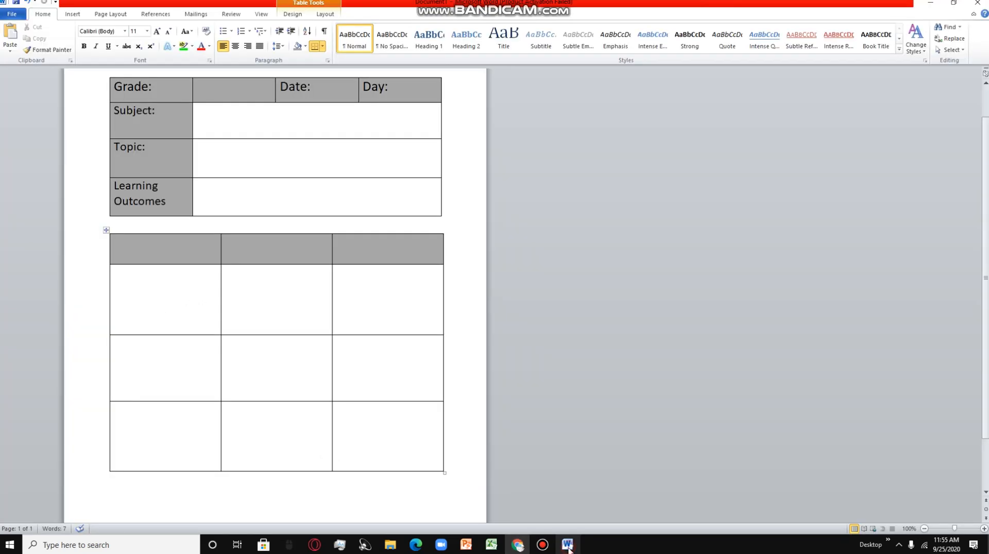
pyautogui.click(186, 246)
pyautogui.write('Time')
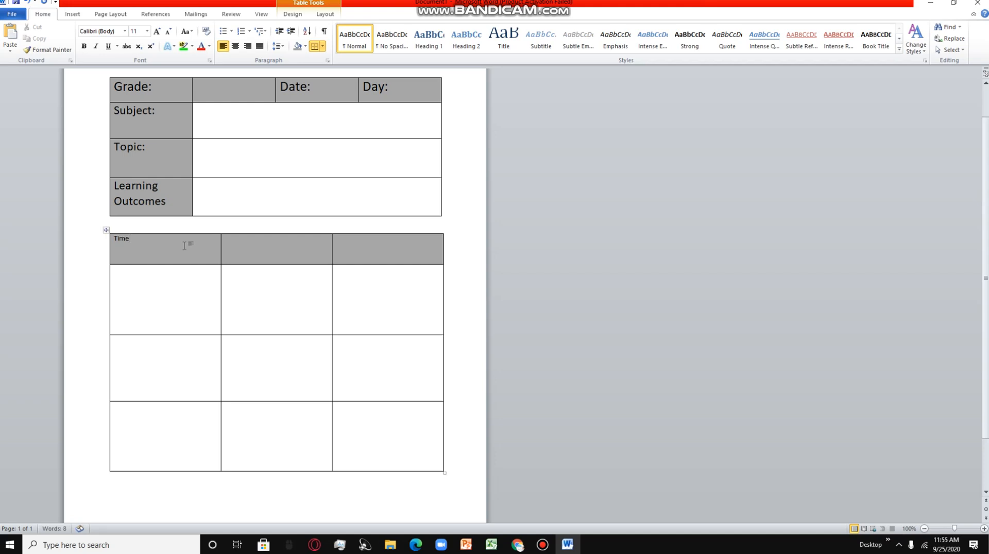
pyautogui.click(290, 250)
pyautogui.write('Teaching and Learning')
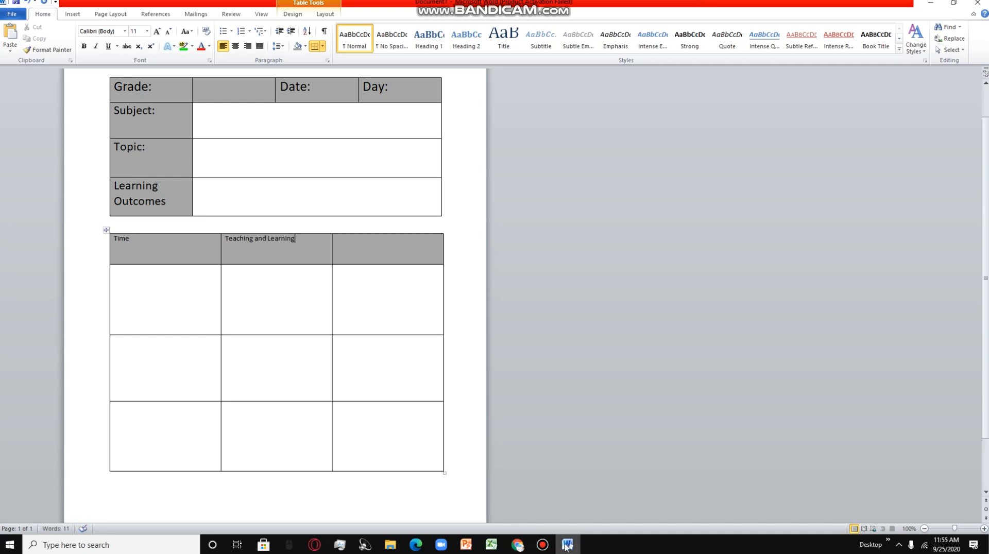
# - Recheck the photographed plan and enter "Recources" as the heading of the lower table's third column
pyautogui.click(518, 546)
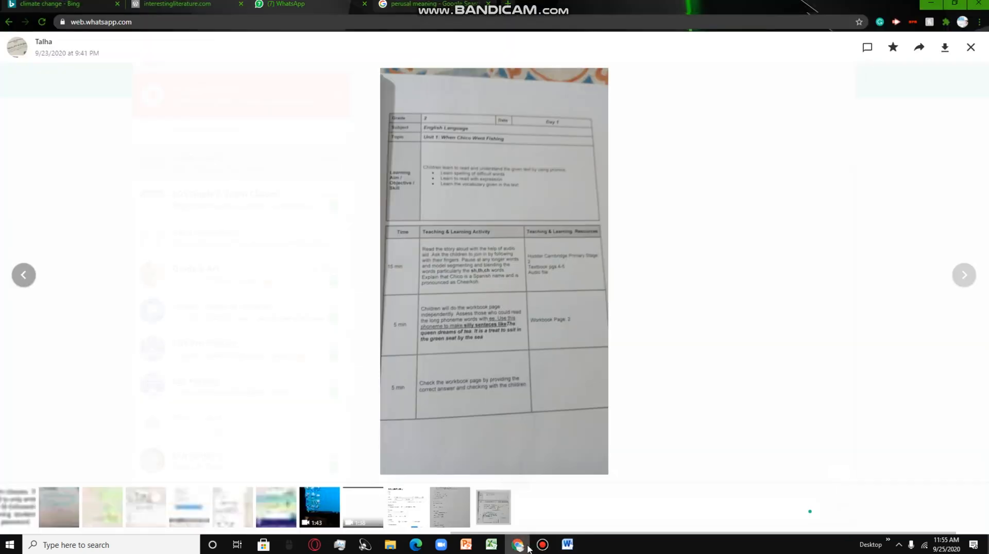
pyautogui.click(567, 545)
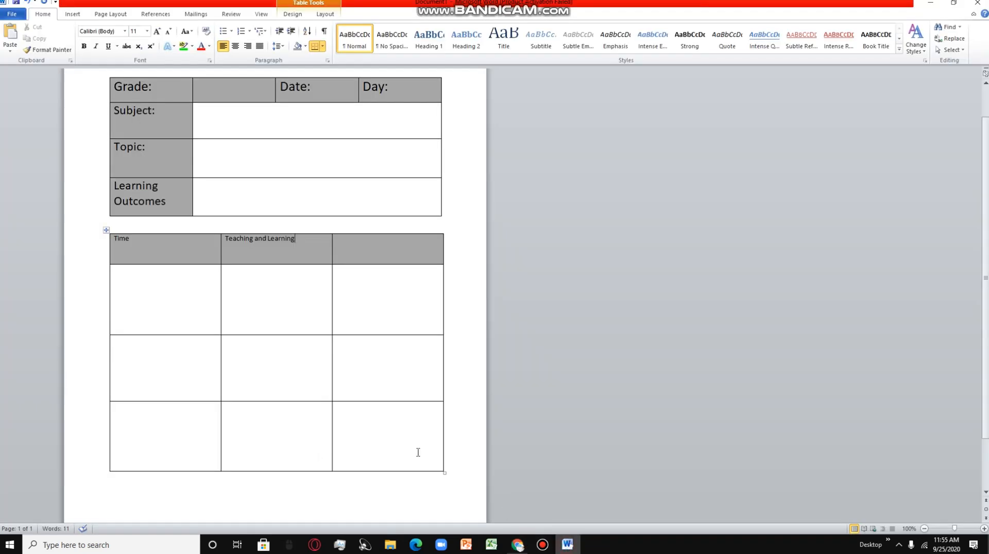
pyautogui.click(355, 245)
pyautogui.write('Recources')
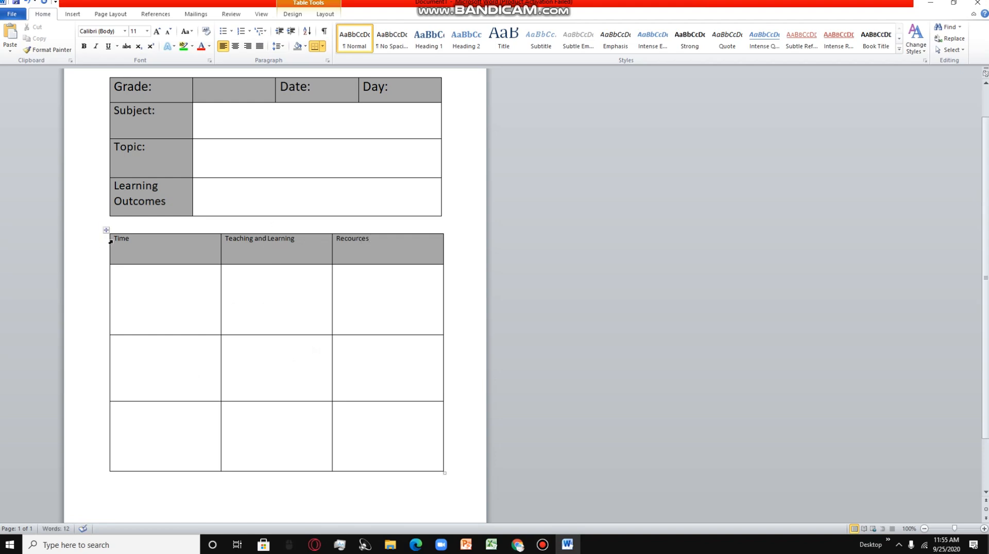
# - Increase the font size of the lower table's header row to 18
pyautogui.moveTo(110, 242); pyautogui.dragTo(356, 243)
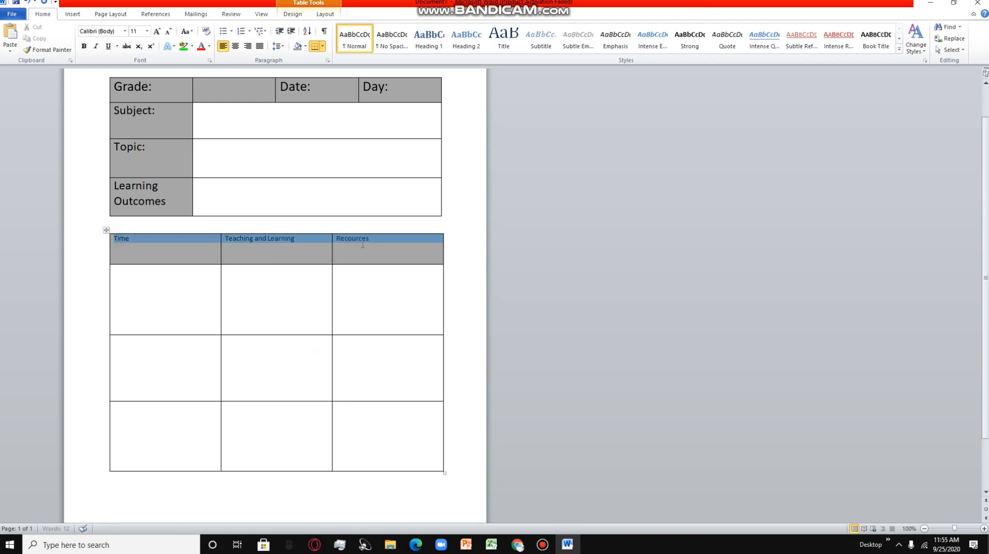
pyautogui.click(157, 31)
pyautogui.click(157, 32)
pyautogui.click(157, 32)
pyautogui.click(157, 32)
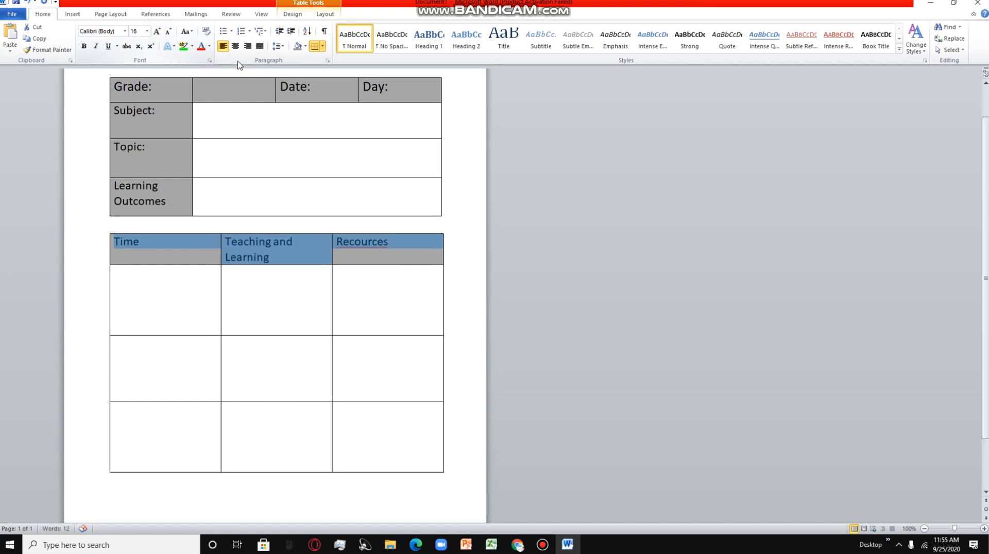
pyautogui.click(384, 273)
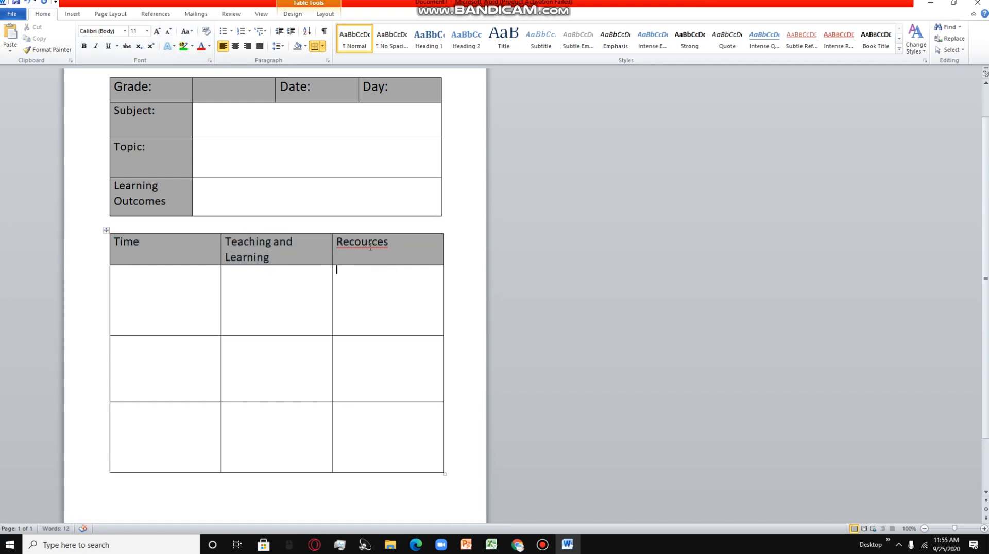
# - Replace the misspelled third column heading with the spelling suggestion "Recourses"
pyautogui.rightClick(367, 245)
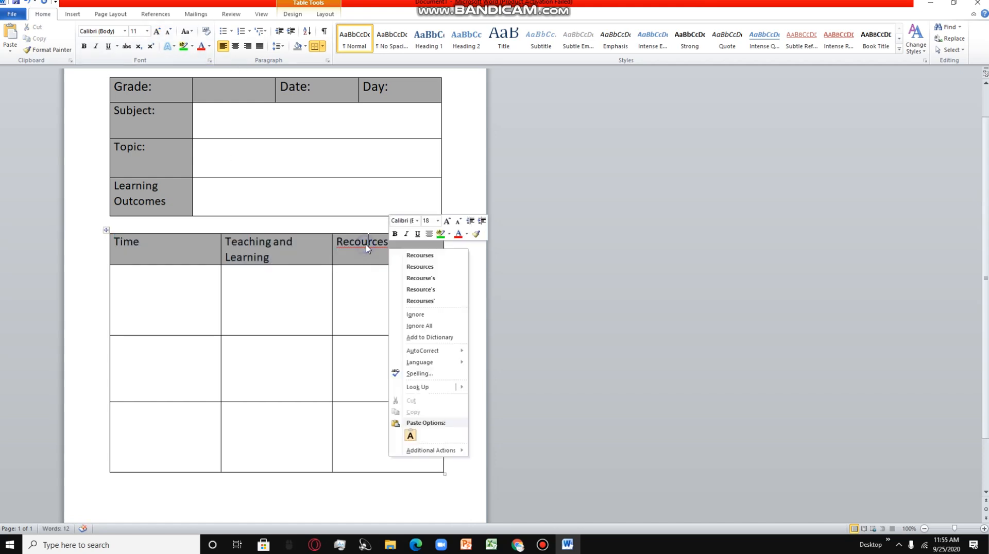
pyautogui.click(415, 256)
pyautogui.moveTo(274, 258); pyautogui.dragTo(154, 258)
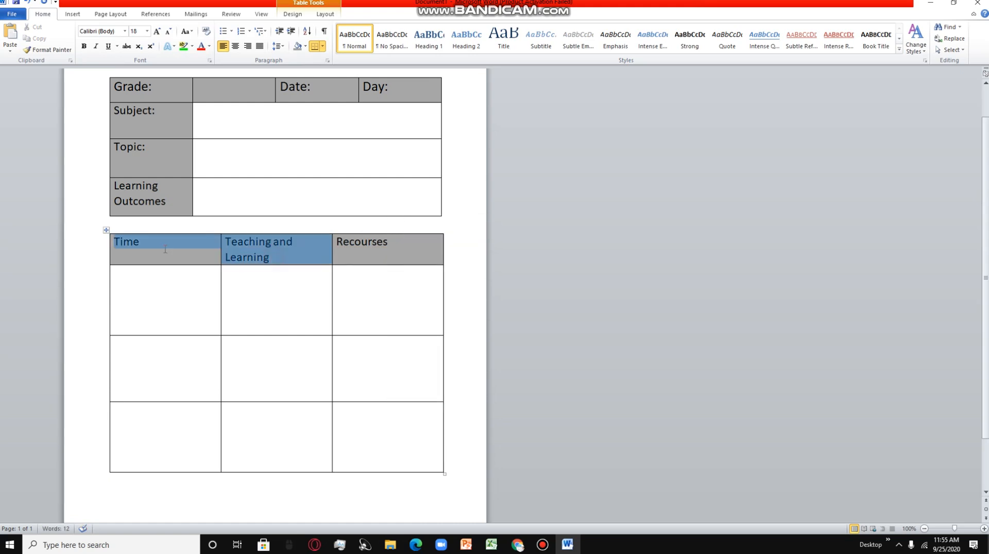
pyautogui.click(152, 272)
pyautogui.click(288, 249)
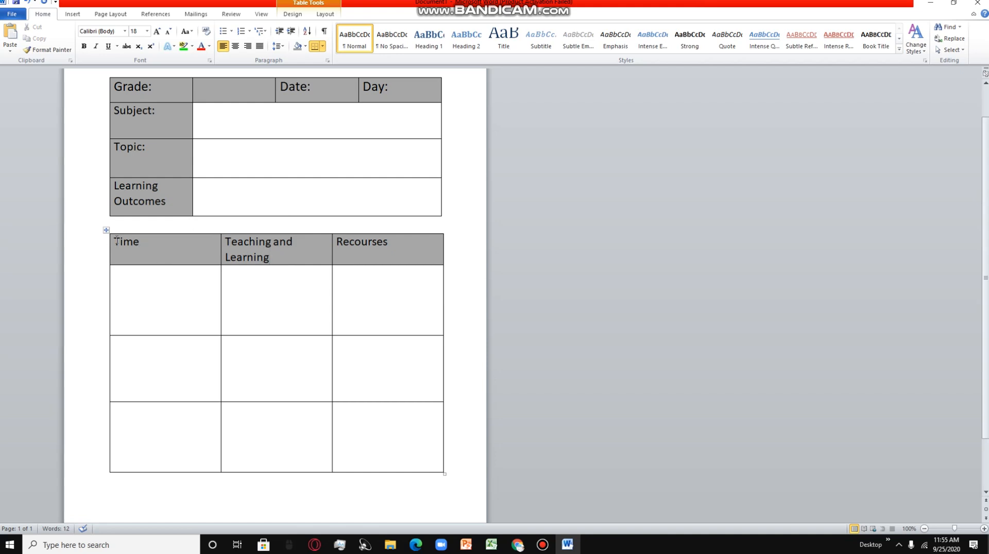
# - Centre the three headings in the lower table's header row
pyautogui.moveTo(117, 241); pyautogui.dragTo(415, 249)
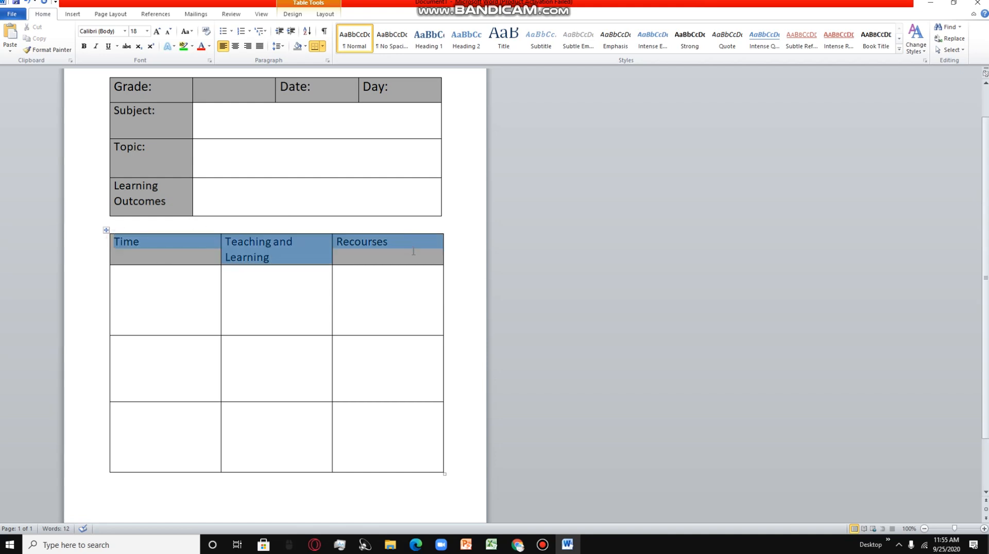
pyautogui.click(235, 49)
pyautogui.click(286, 312)
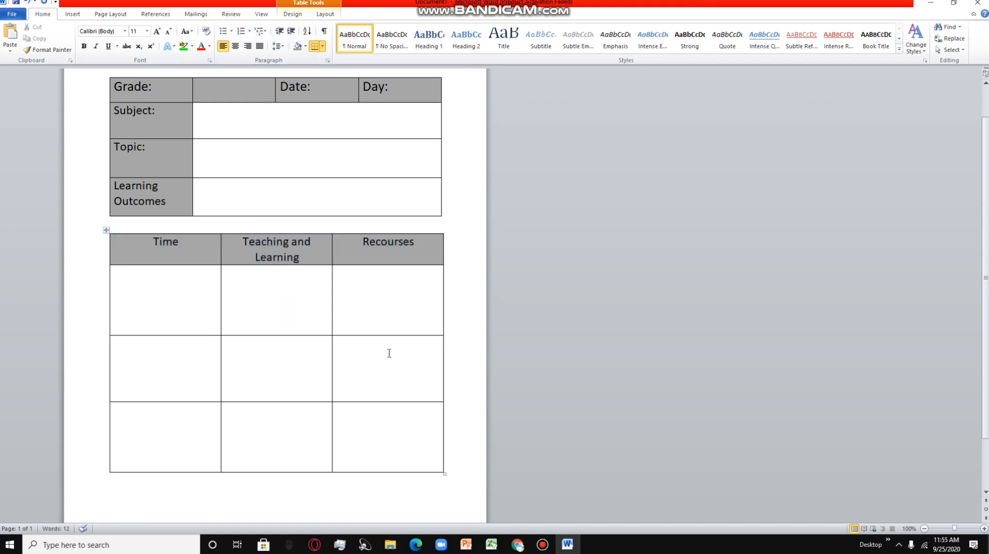
# - Resize the lower table so it is slightly wider than the upper table and all its rows fit on one page
pyautogui.moveTo(444, 474); pyautogui.dragTo(447, 514)
pyautogui.scroll(-2, 453, 479)
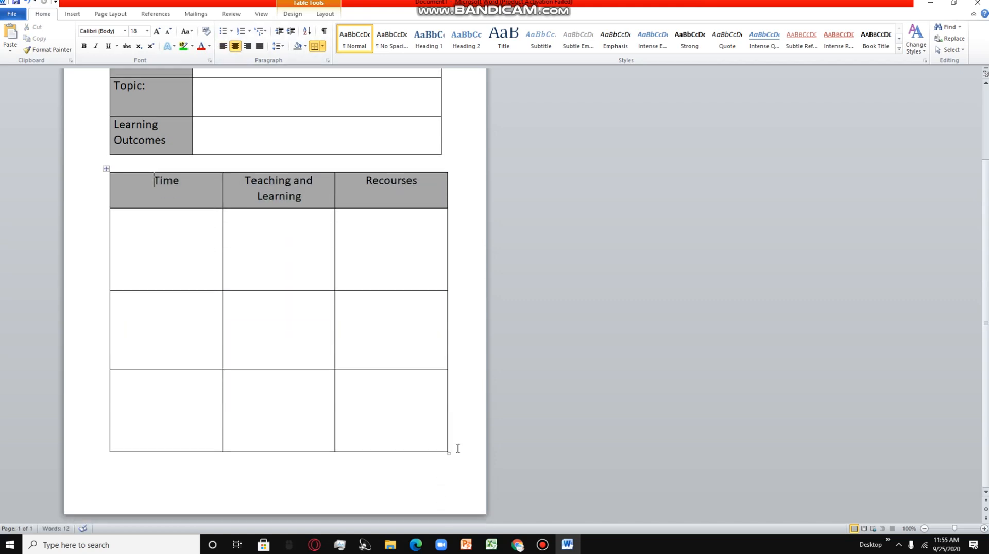
pyautogui.moveTo(449, 454); pyautogui.dragTo(454, 485)
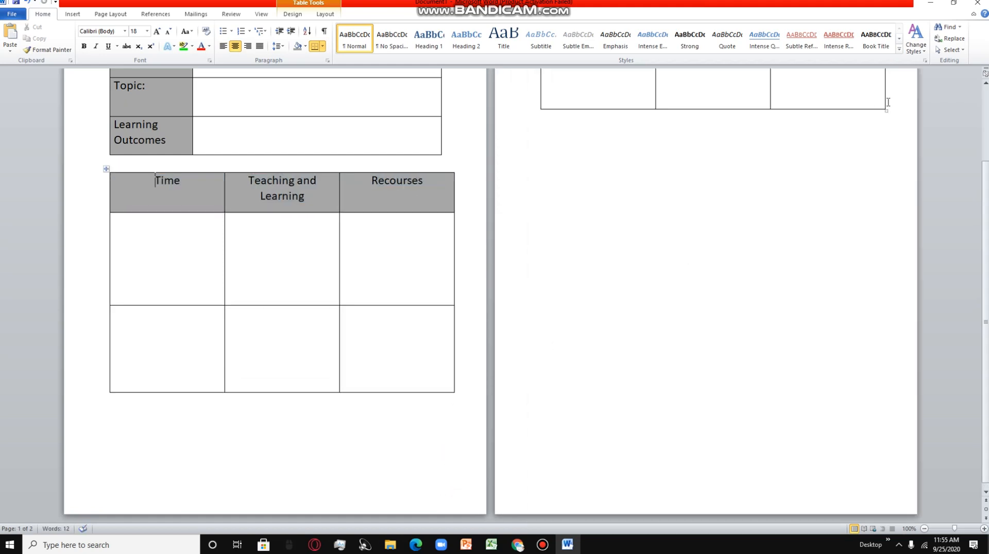
pyautogui.moveTo(884, 109); pyautogui.dragTo(867, 106)
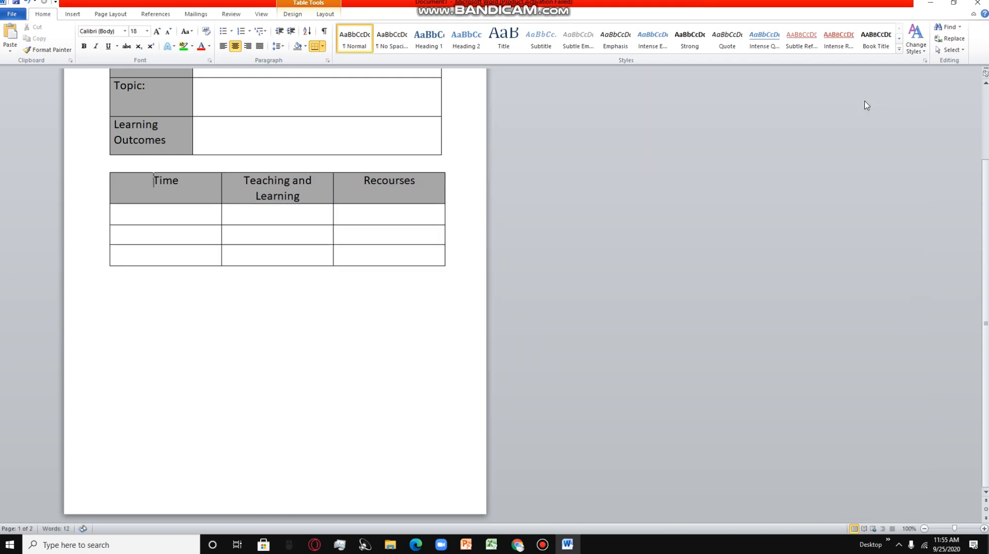
pyautogui.moveTo(446, 267); pyautogui.dragTo(455, 466)
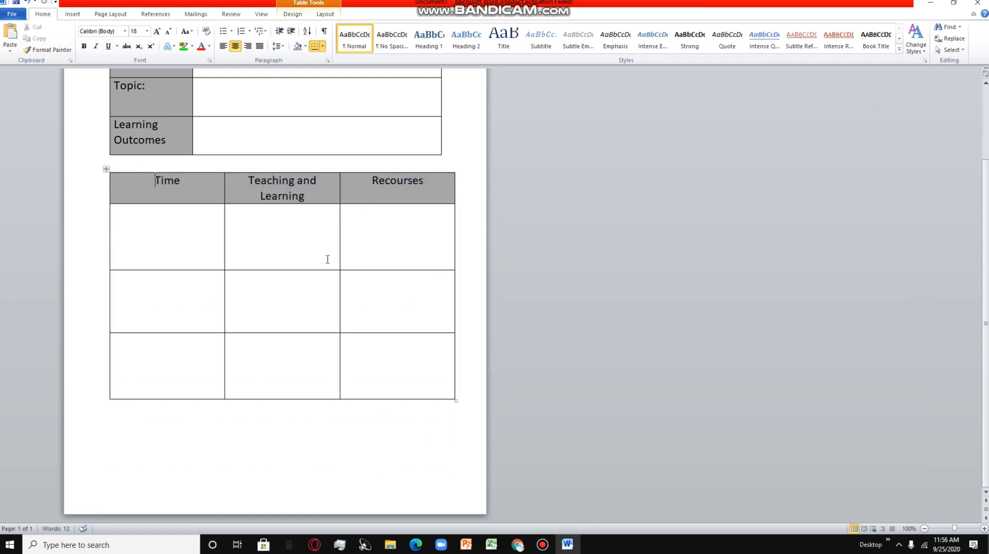
pyautogui.click(267, 304)
# - Widen the upper table to line up with the lower table's outer edge
pyautogui.scroll(3, 384, 463)
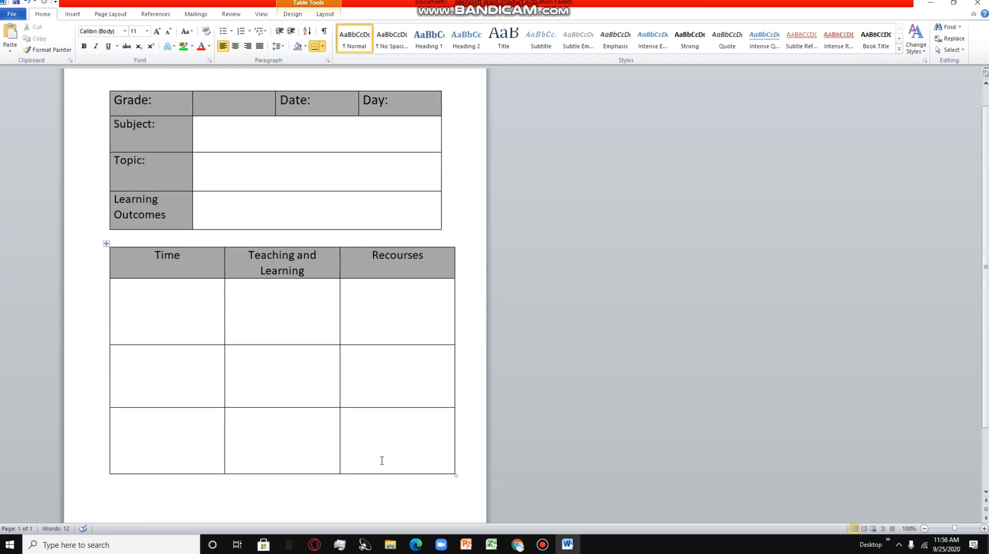
pyautogui.scroll(2, 310, 380)
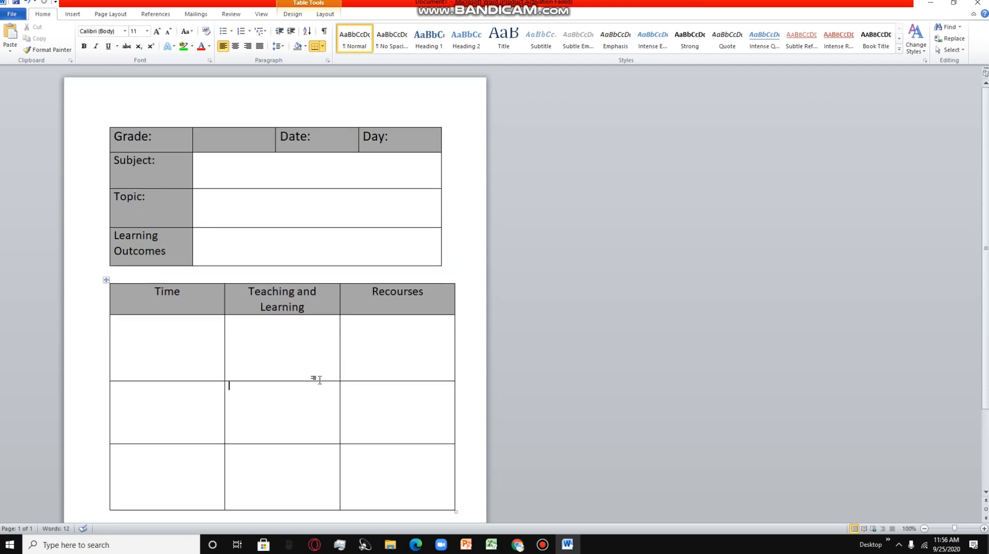
pyautogui.moveTo(442, 267); pyautogui.dragTo(453, 269)
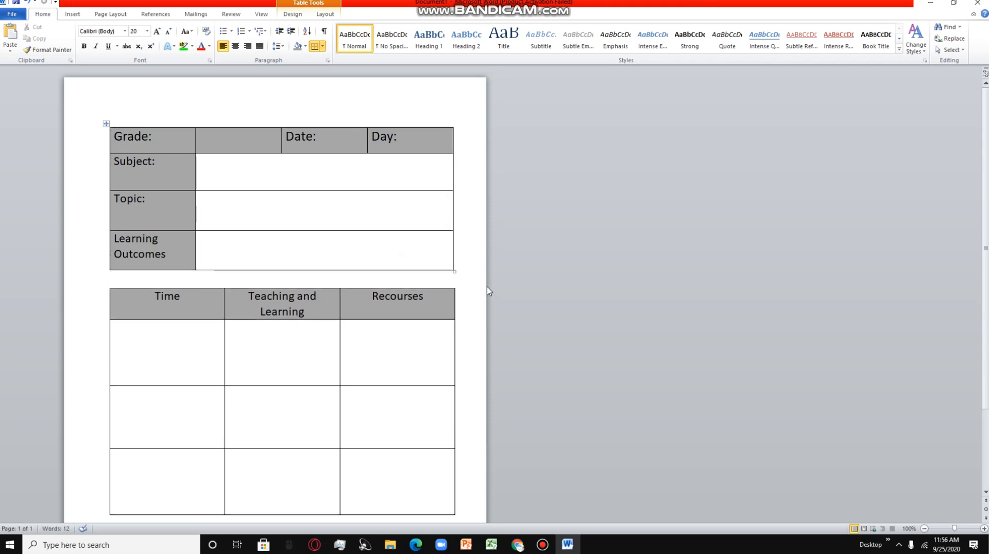
pyautogui.scroll(-1, 466, 282)
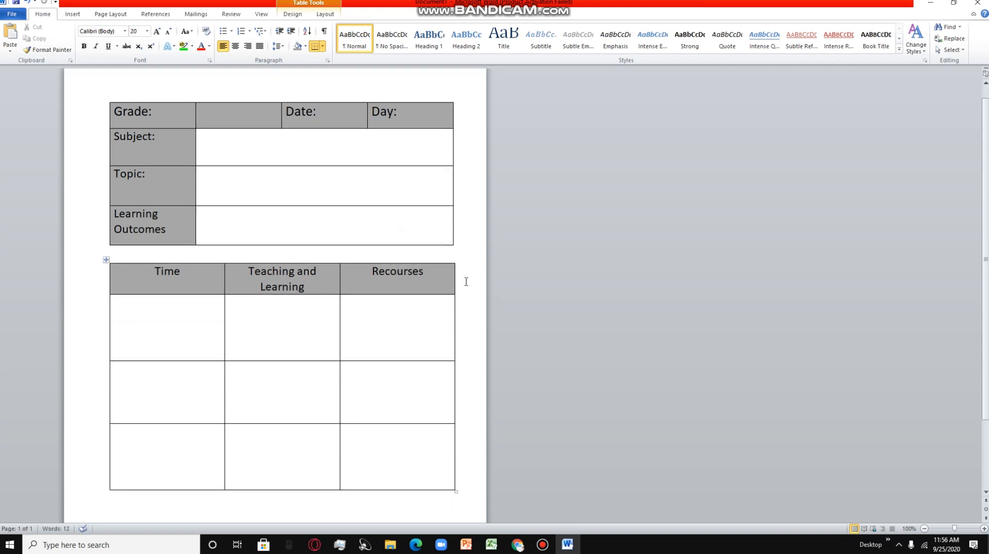